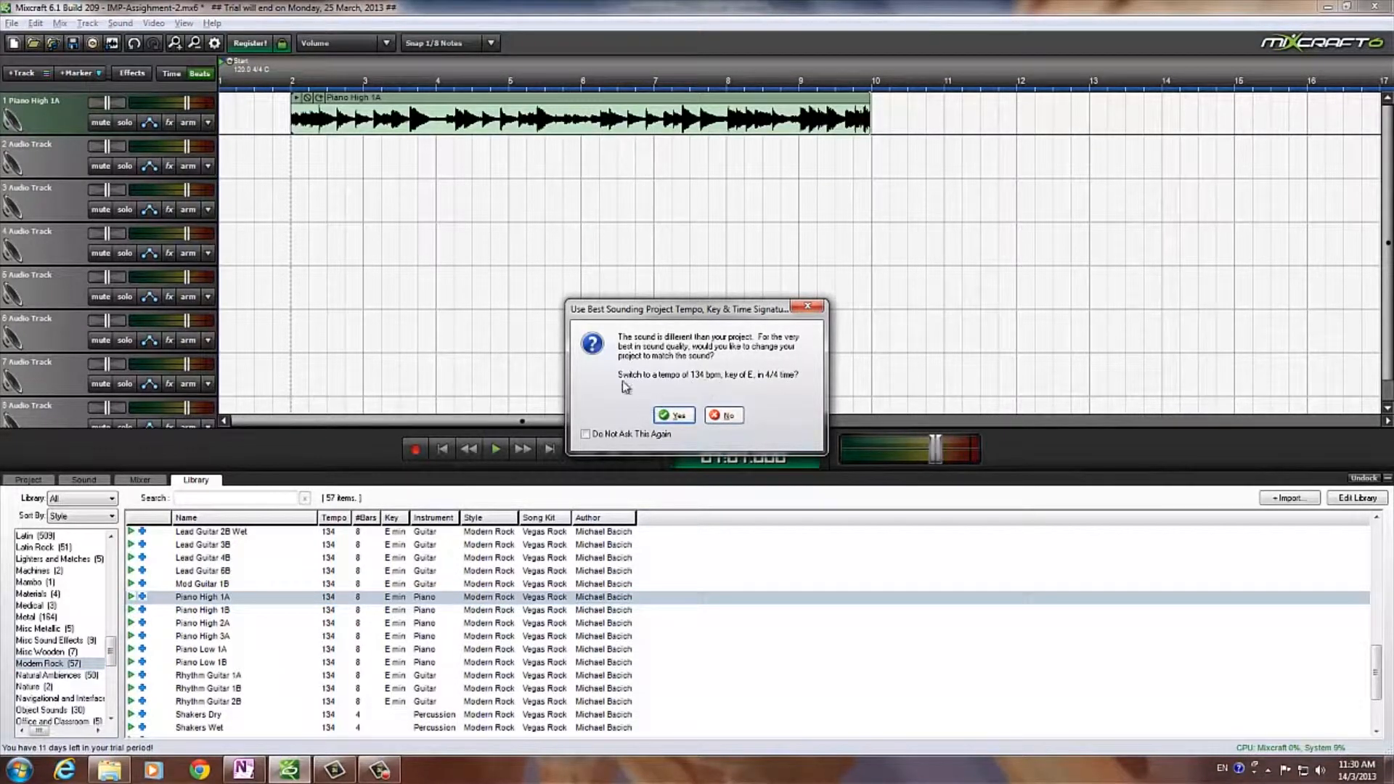
# - Match the project to the added loop's 134 bpm tempo, key of E and 4/4 time, and play the Piano High 1A clip
pyautogui.click(675, 415)
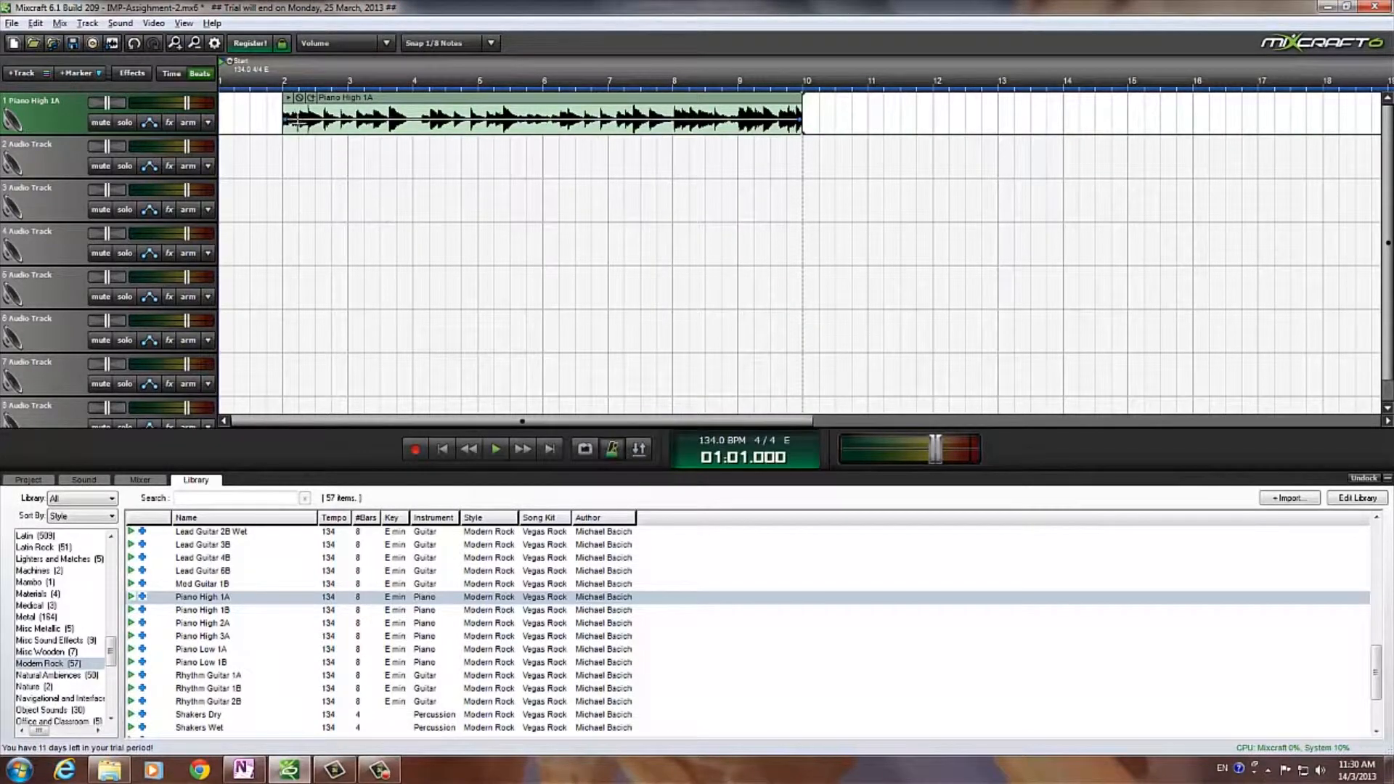
pyautogui.click(497, 451)
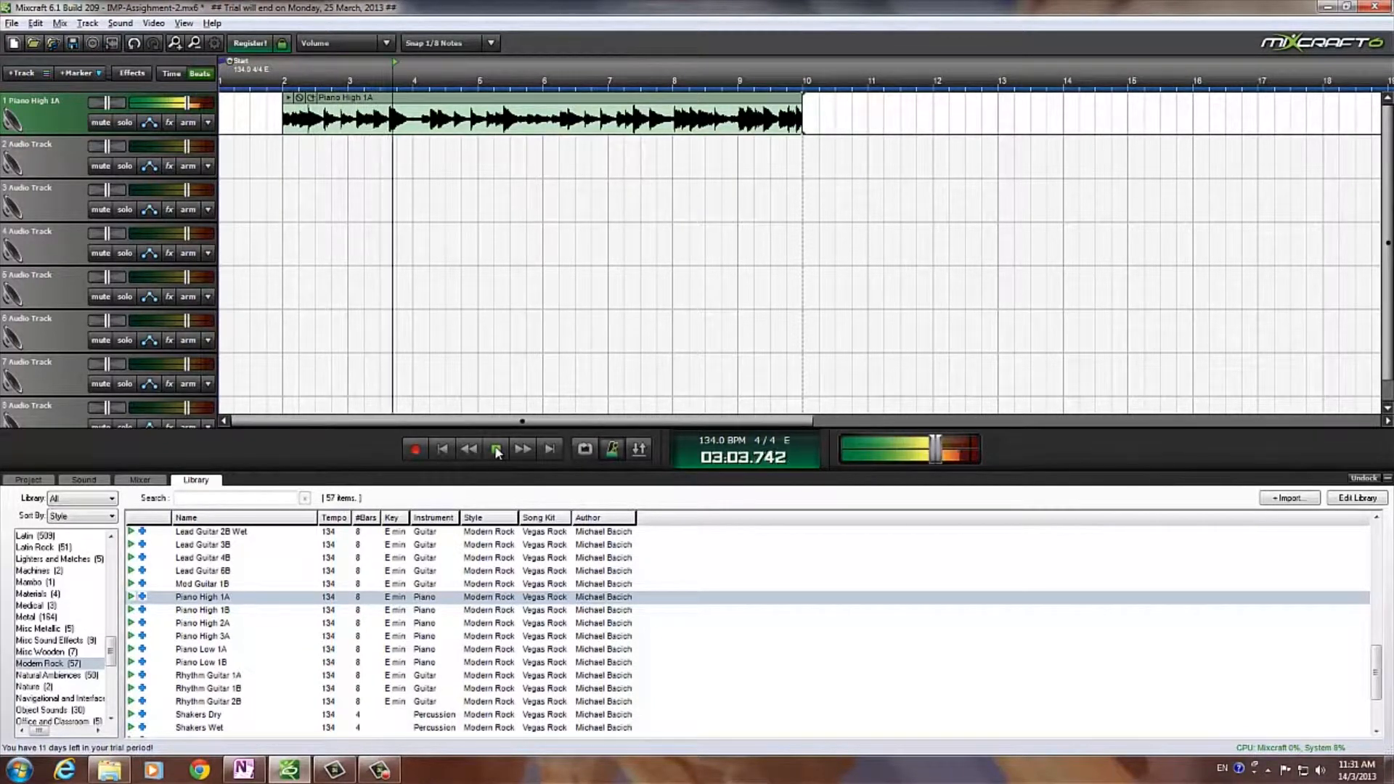
pyautogui.click(608, 111)
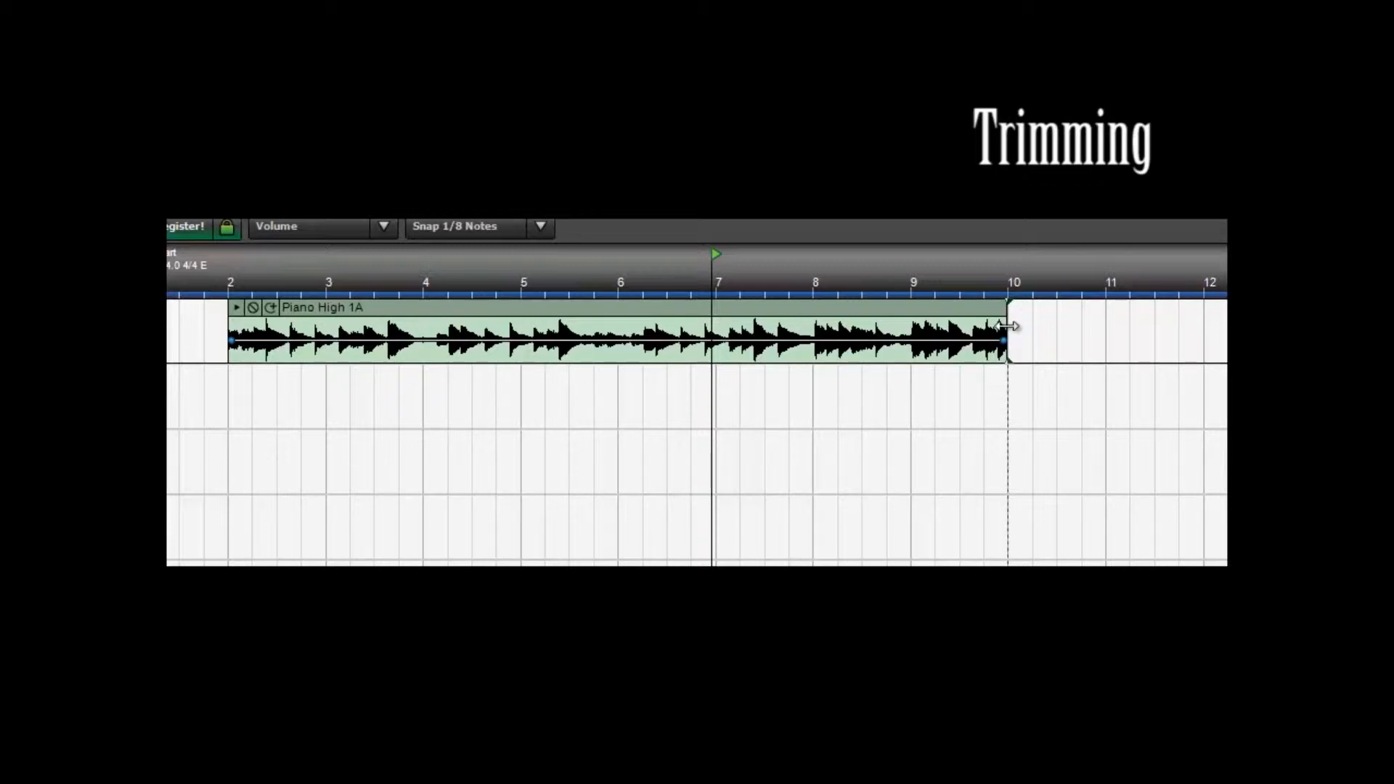
# - Trim the end of the Piano High 1A clip back to bar 9
pyautogui.moveTo(1006, 327); pyautogui.dragTo(912, 332)
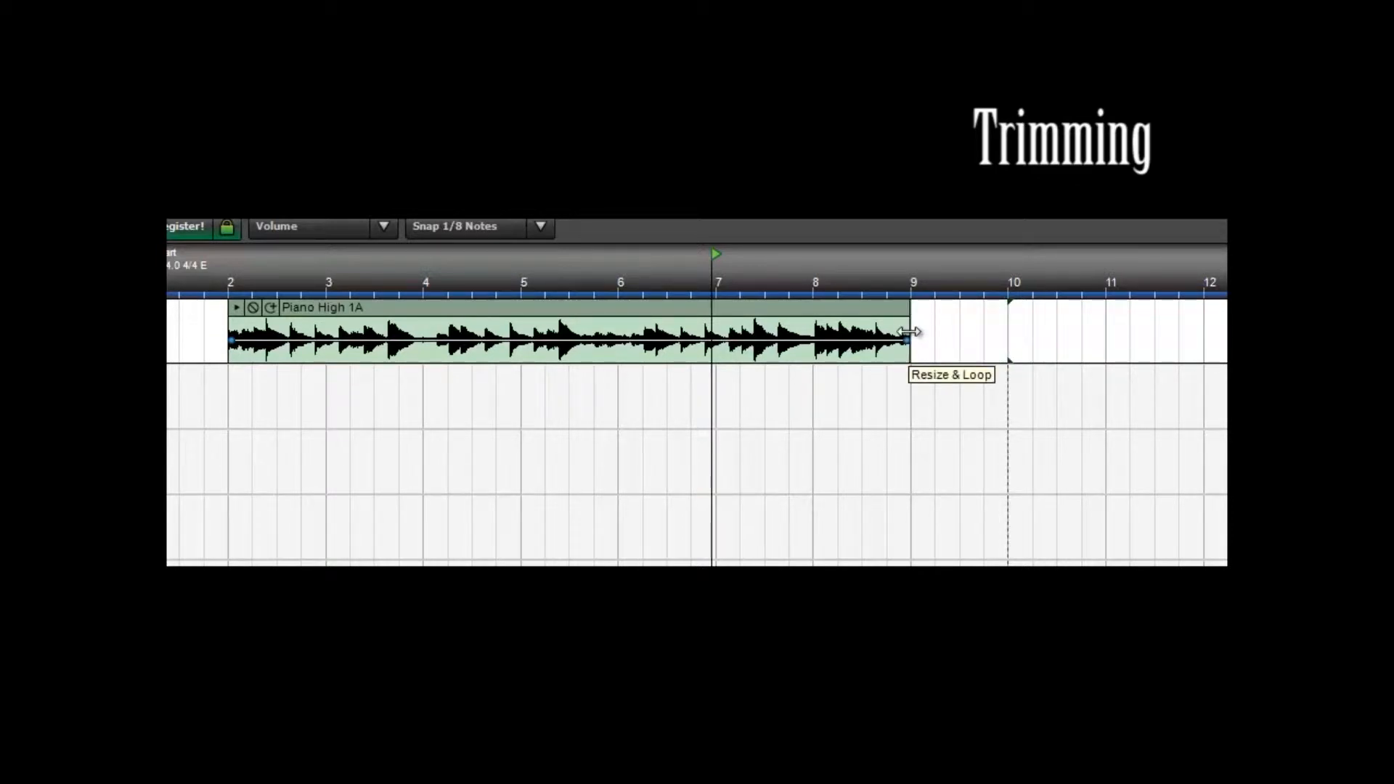
pyautogui.click(778, 272)
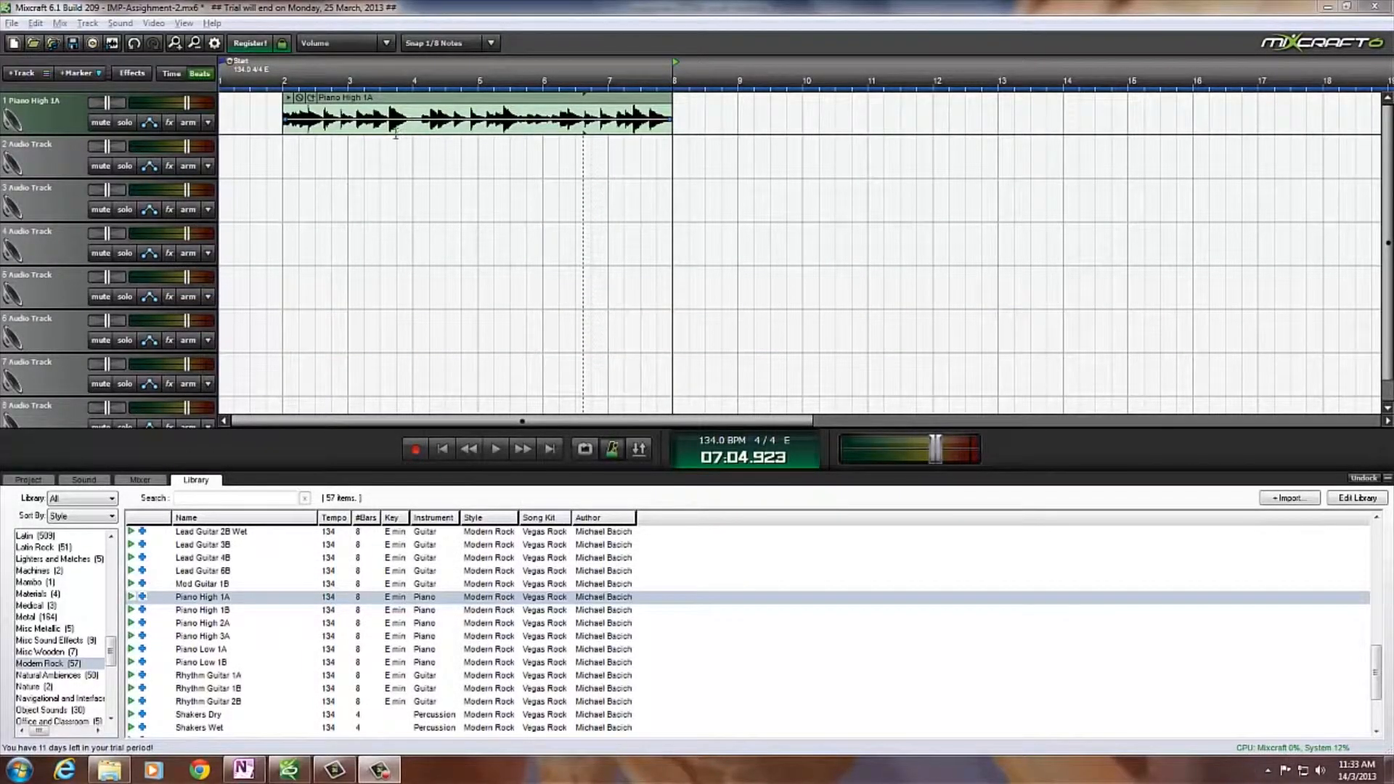
# - Open Piano High 1A for detailed waveform editing, move its loop end to about the first quarter of the sound, and preview the loop
pyautogui.doubleClick(462, 106)
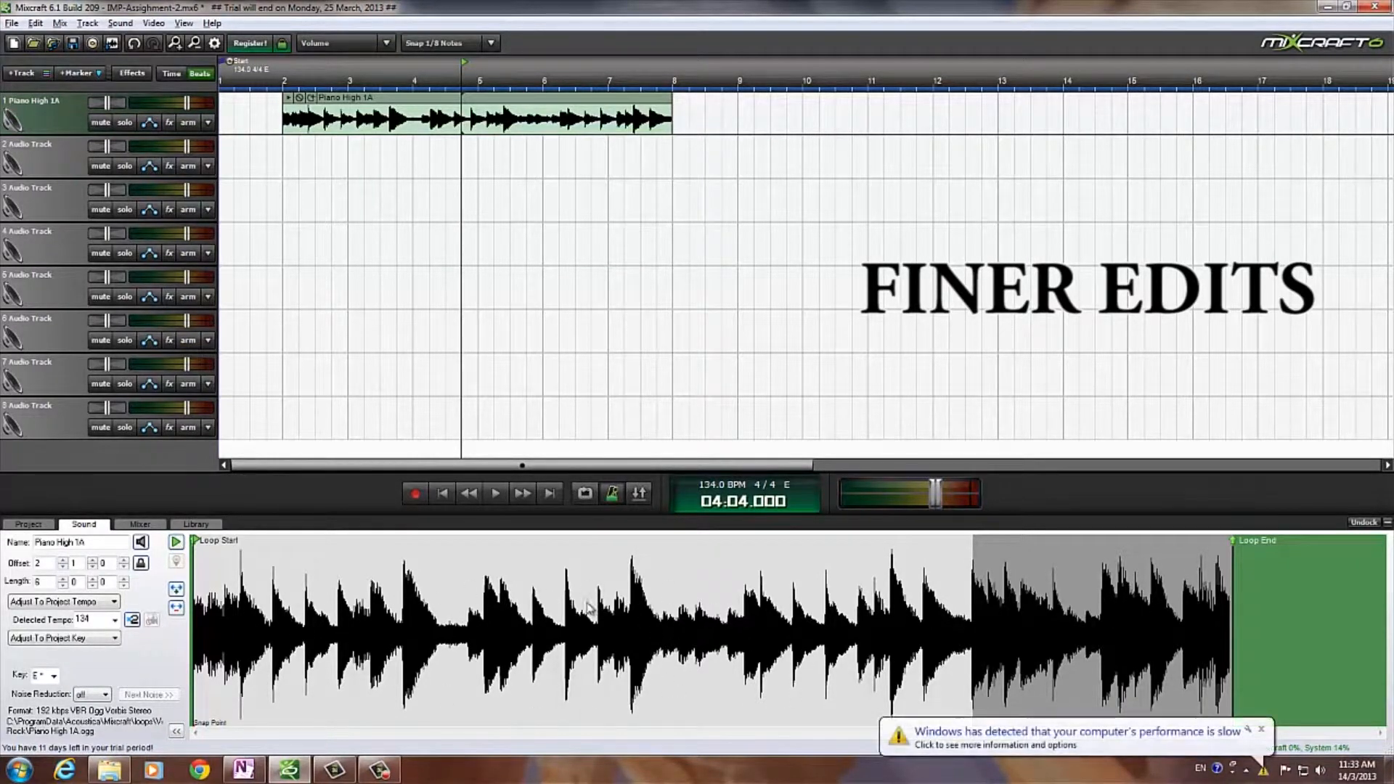
pyautogui.moveTo(1231, 541); pyautogui.dragTo(775, 596)
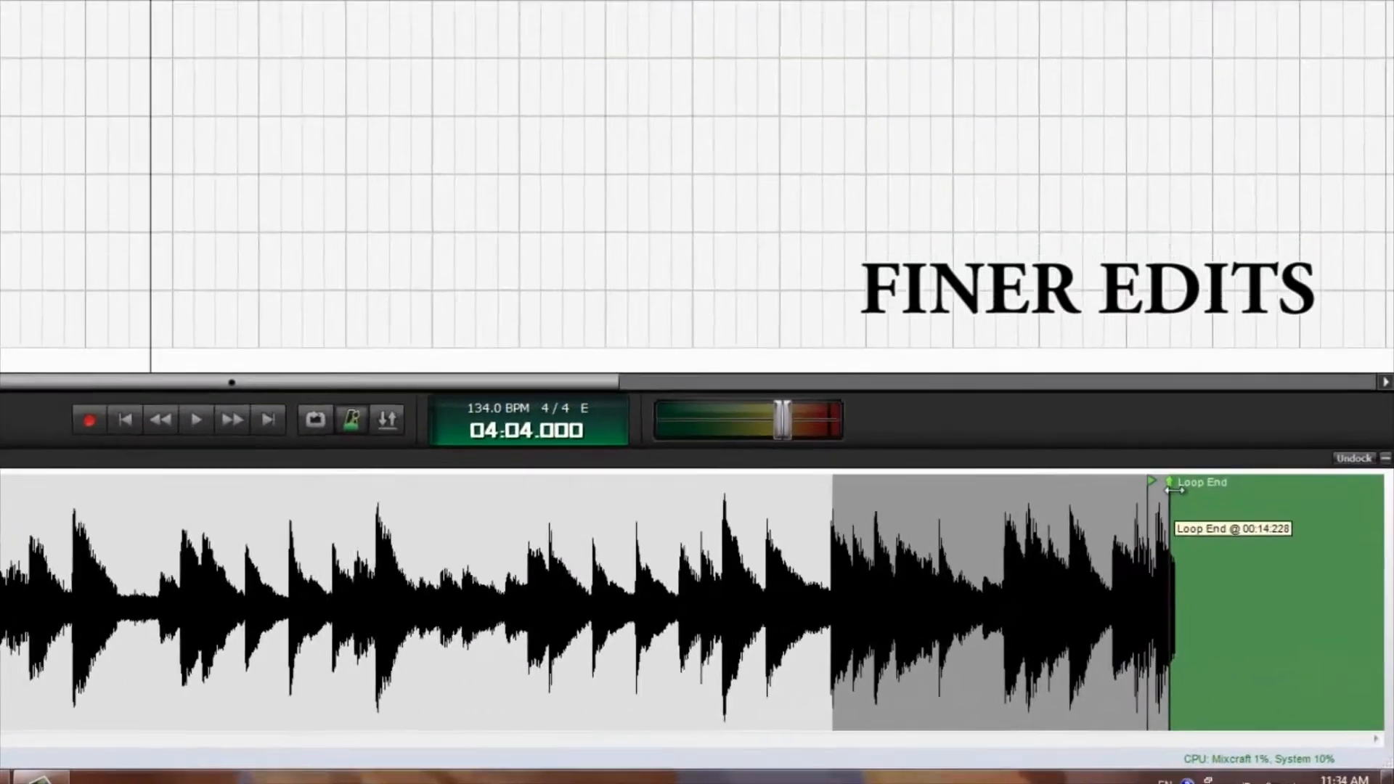
pyautogui.moveTo(537, 550); pyautogui.dragTo(433, 589)
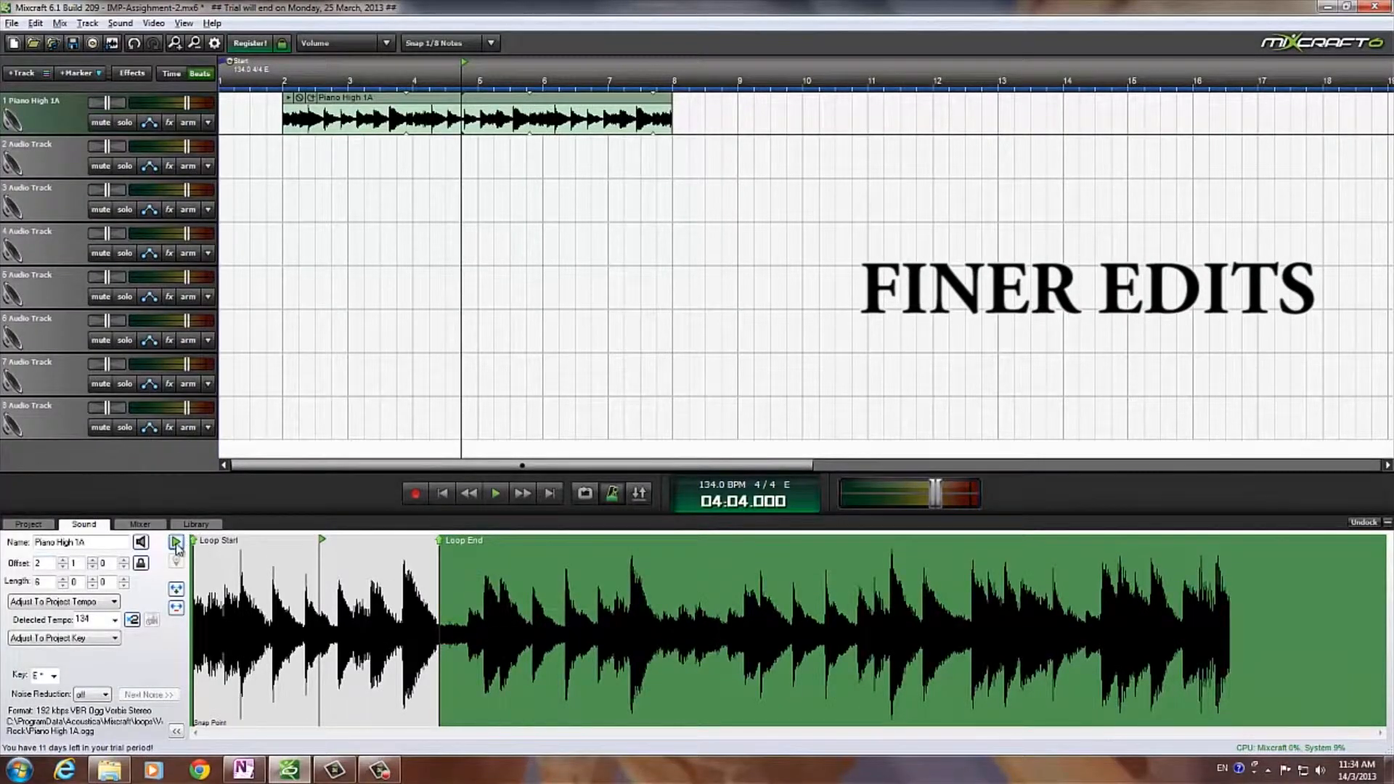
pyautogui.click(176, 543)
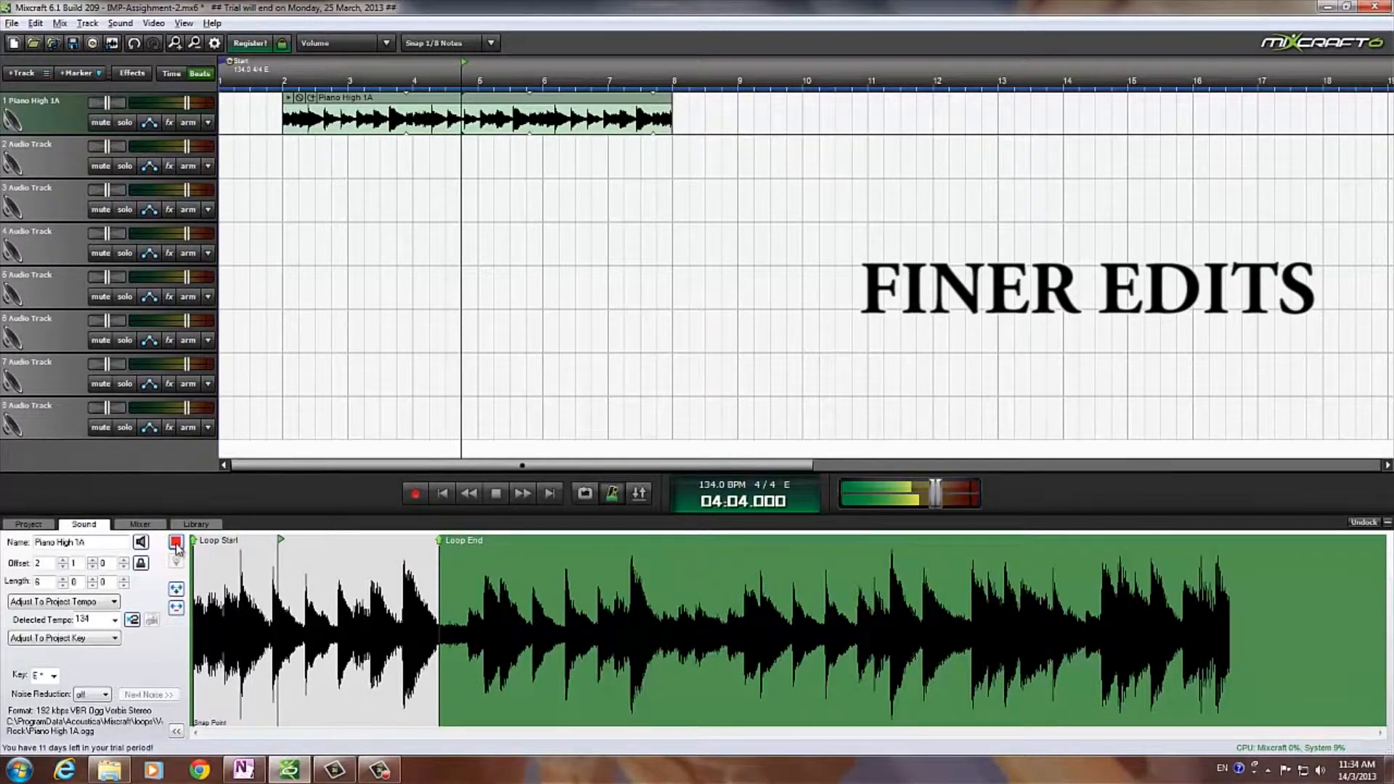
pyautogui.click(176, 542)
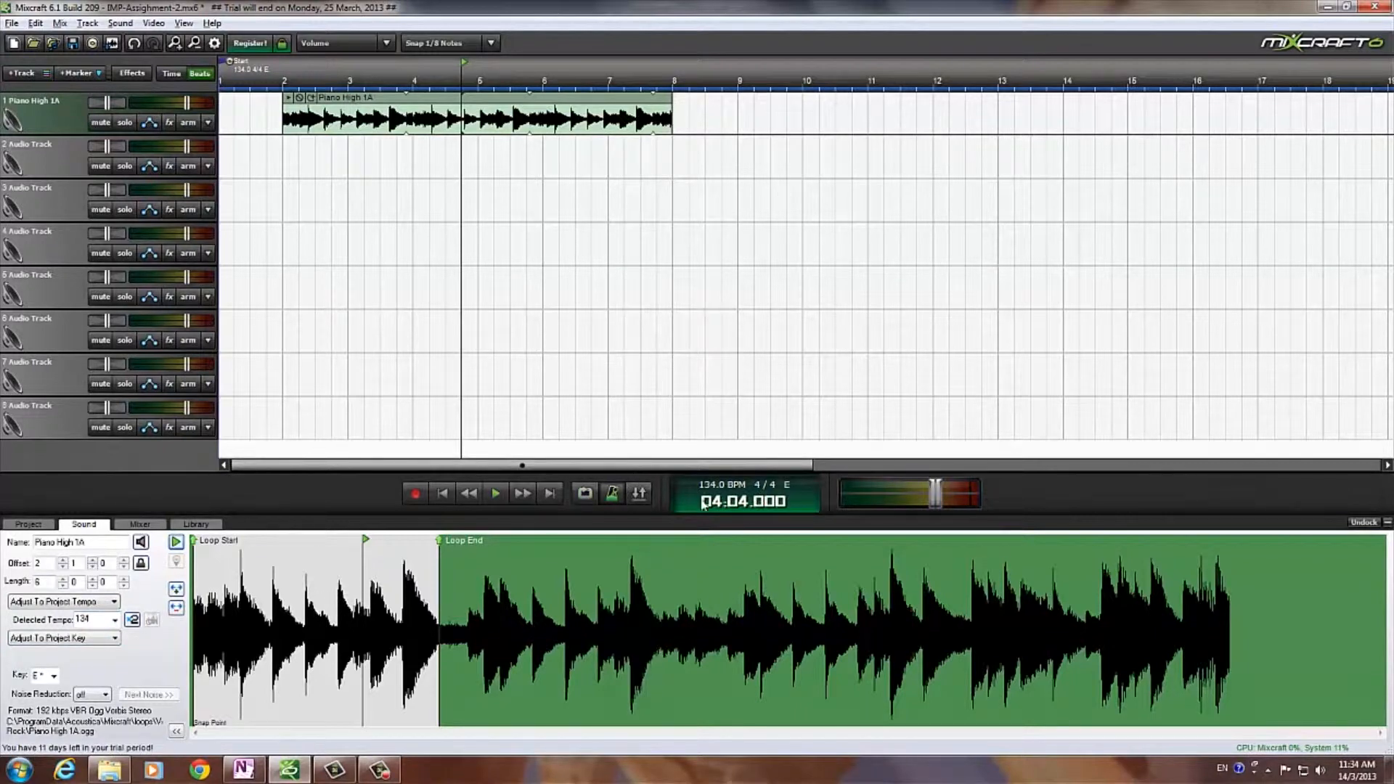
# - Examine the Piano High 1A waveform up close around its loop end and loop start, and return to the full waveform
pyautogui.moveTo(463, 732); pyautogui.dragTo(274, 746)
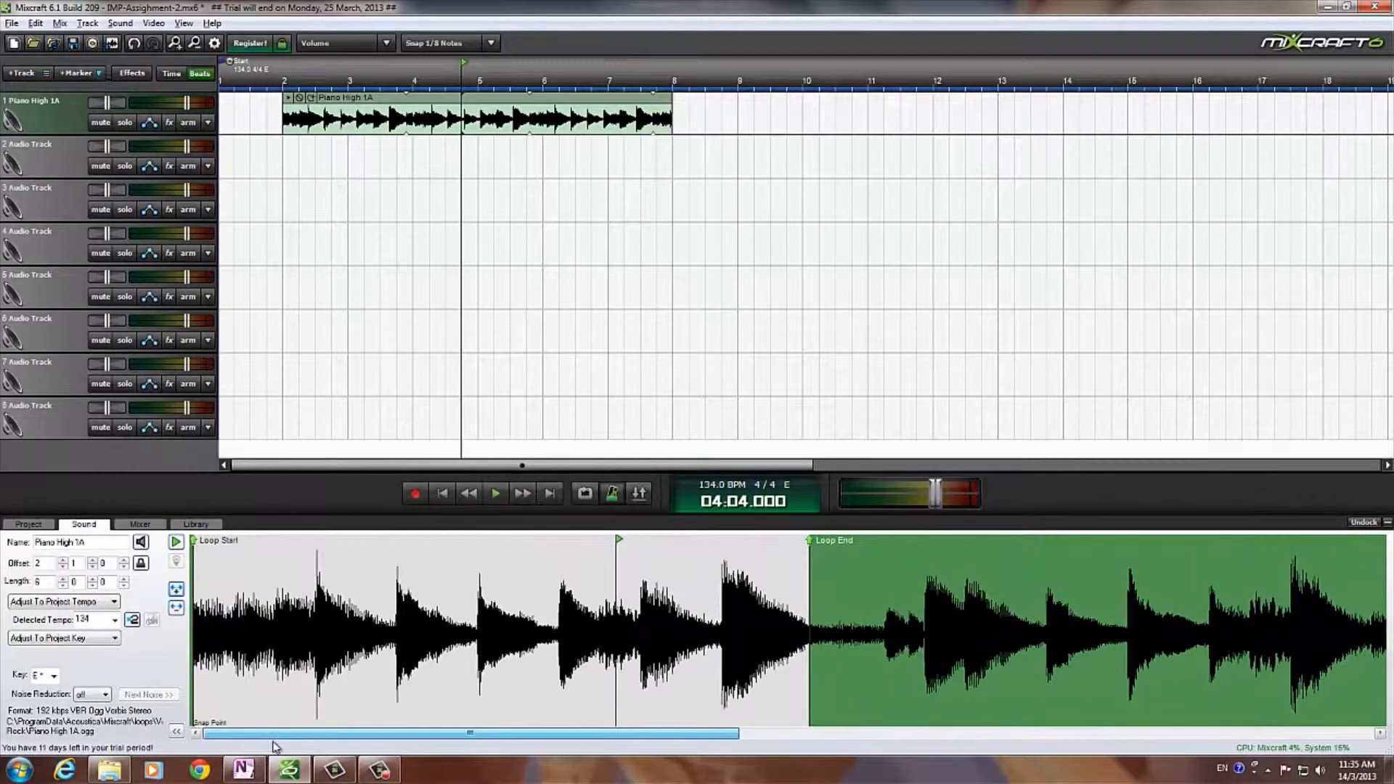
pyautogui.click(176, 589)
pyautogui.click(177, 589)
pyautogui.click(176, 589)
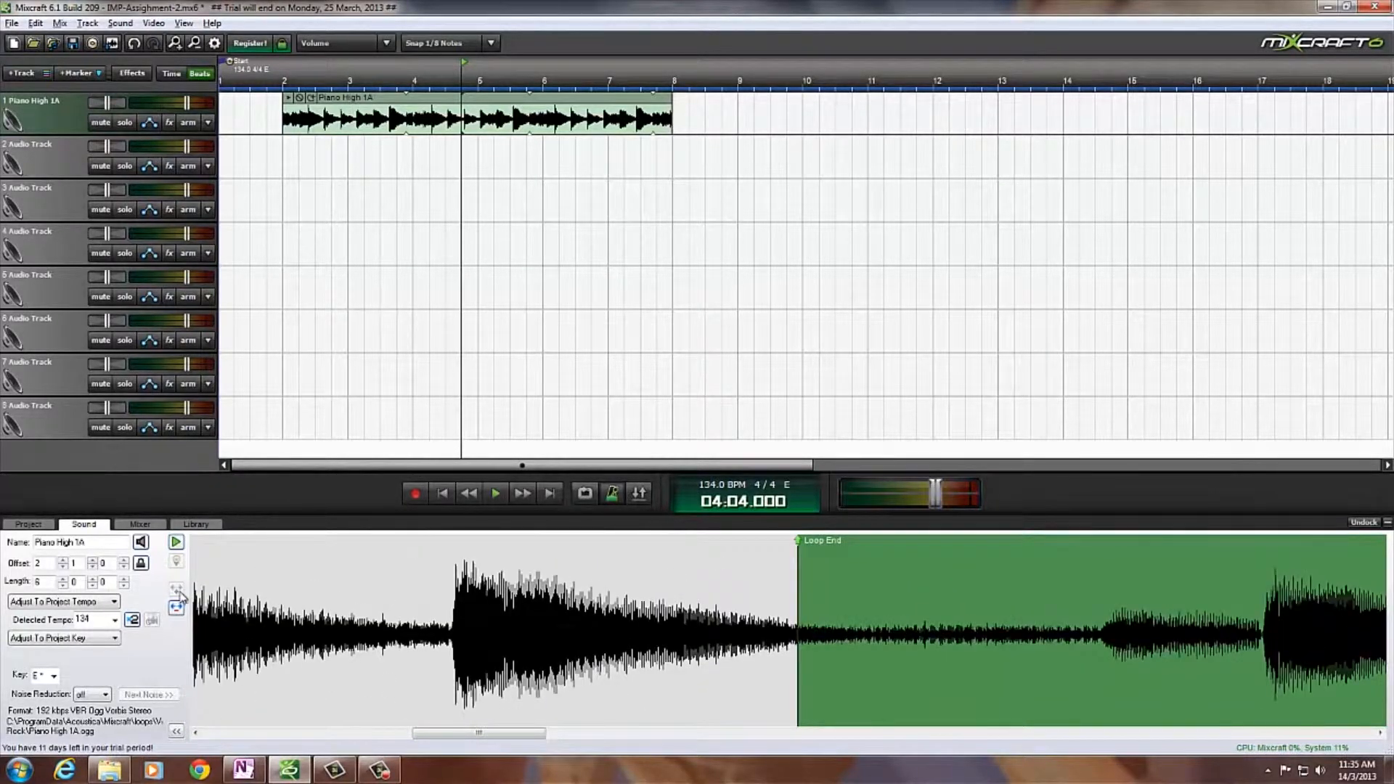
pyautogui.moveTo(507, 735); pyautogui.dragTo(279, 735)
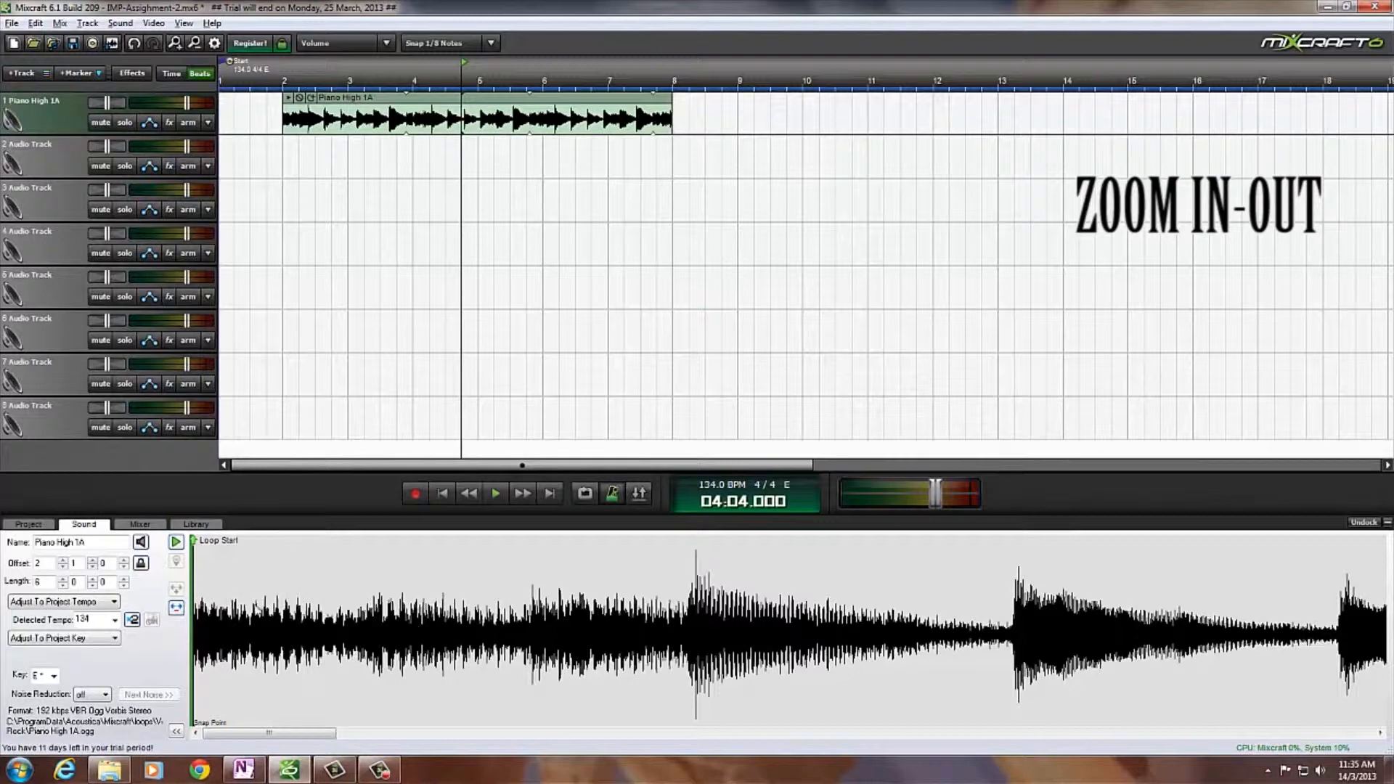
pyautogui.click(178, 610)
pyautogui.click(178, 610)
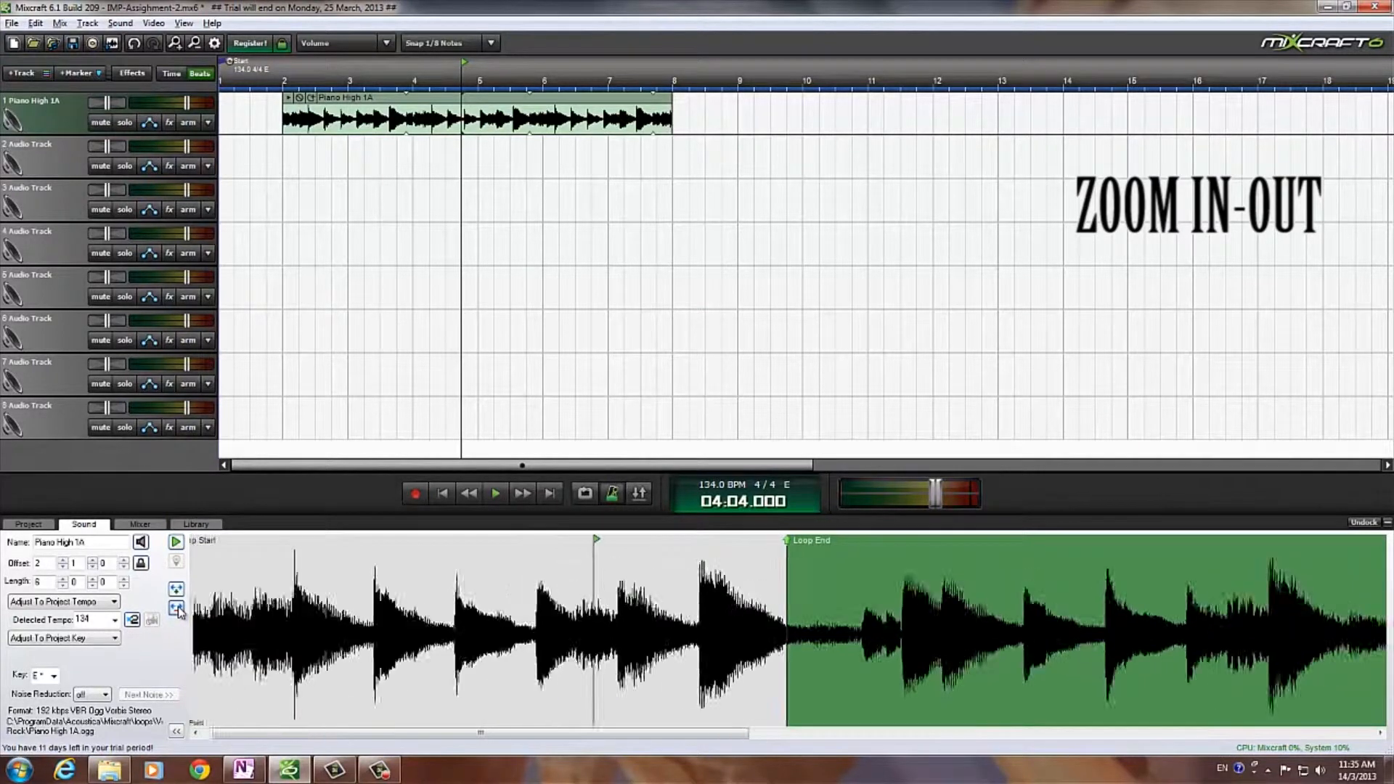
pyautogui.click(177, 609)
pyautogui.click(177, 610)
pyautogui.click(178, 610)
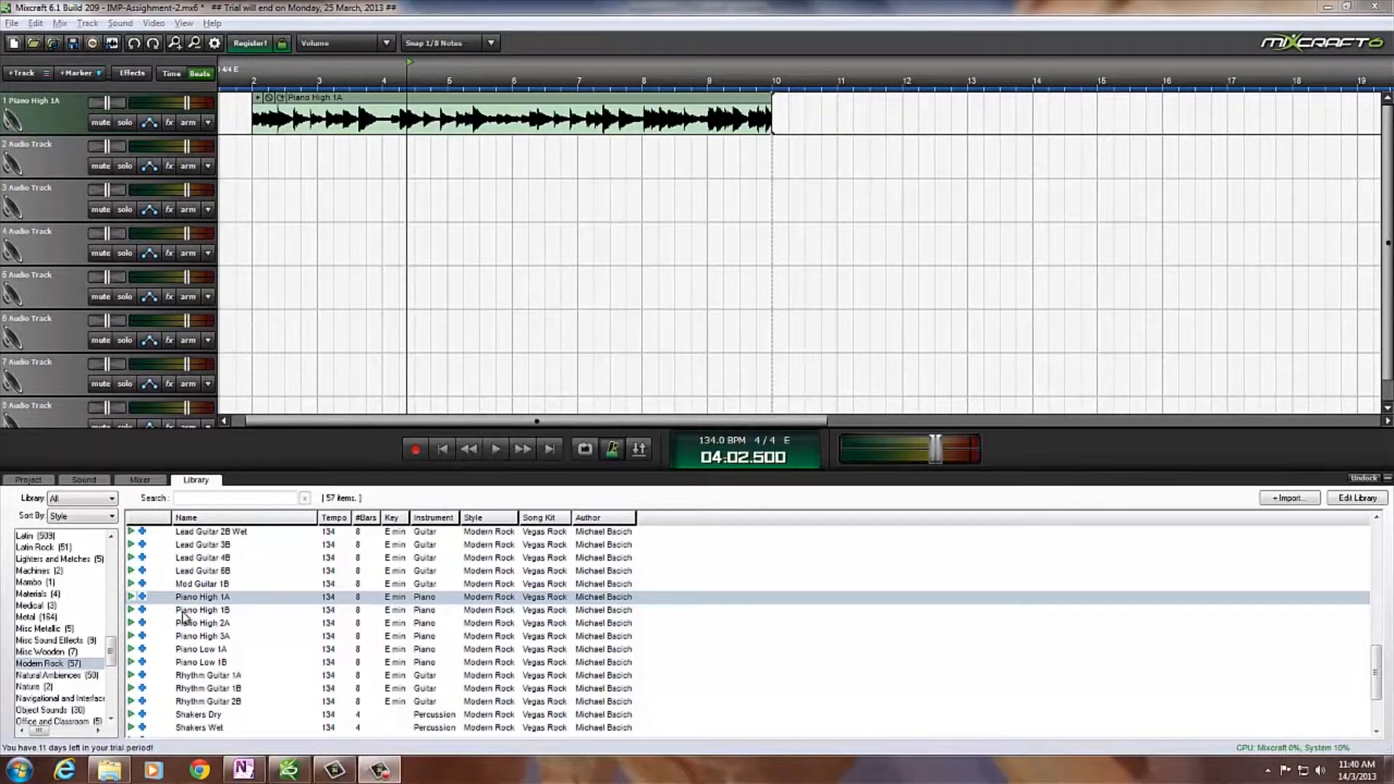
# - Add the Piano High 1B loop from the library to the first track at bar 11 and audition it
pyautogui.moveTo(184, 615)
pyautogui.mouseDown()
pyautogui.moveTo(620, 395)
pyautogui.moveTo(919, 147)
pyautogui.moveTo(837, 130)
pyautogui.mouseUp()
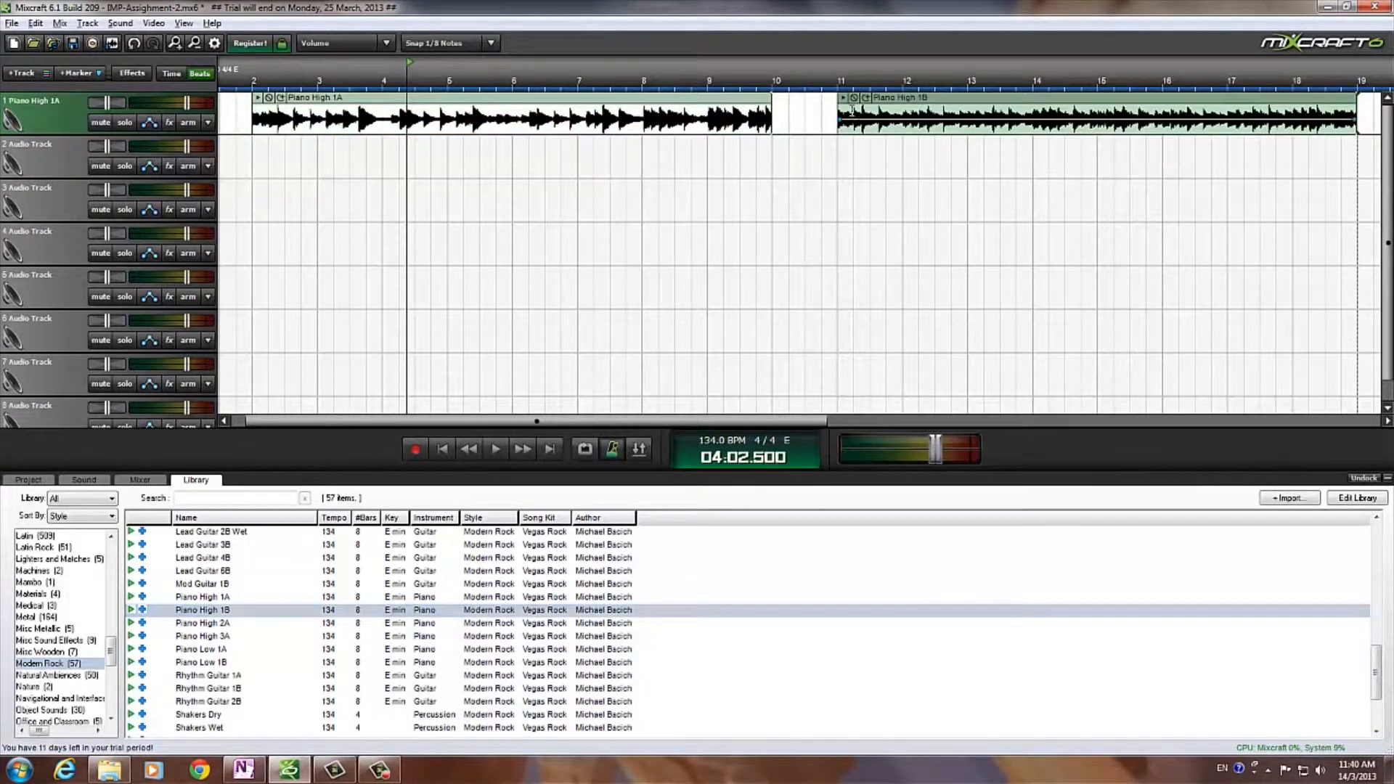
pyautogui.press('space')
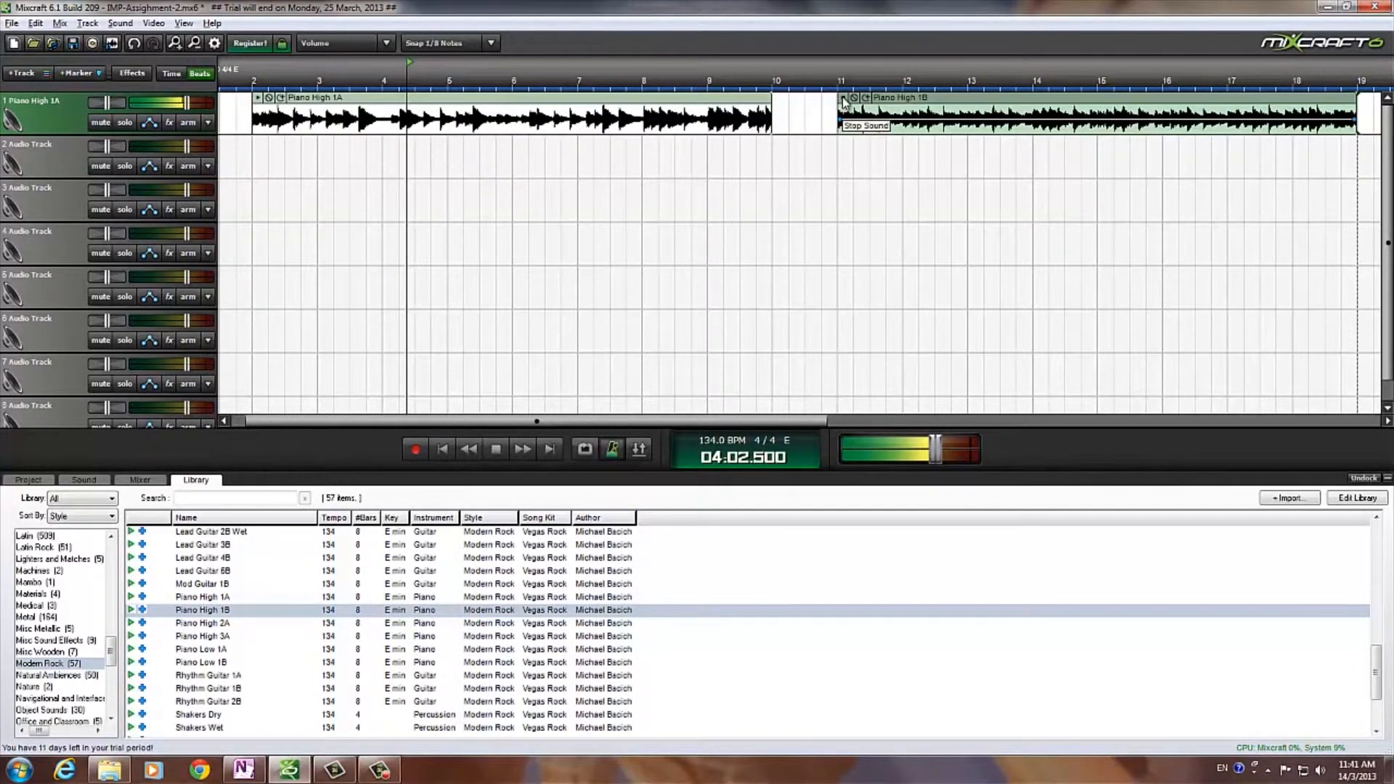
pyautogui.click(842, 100)
# - Split the Piano High 1B clip at position 14:03.500
pyautogui.click(1080, 88)
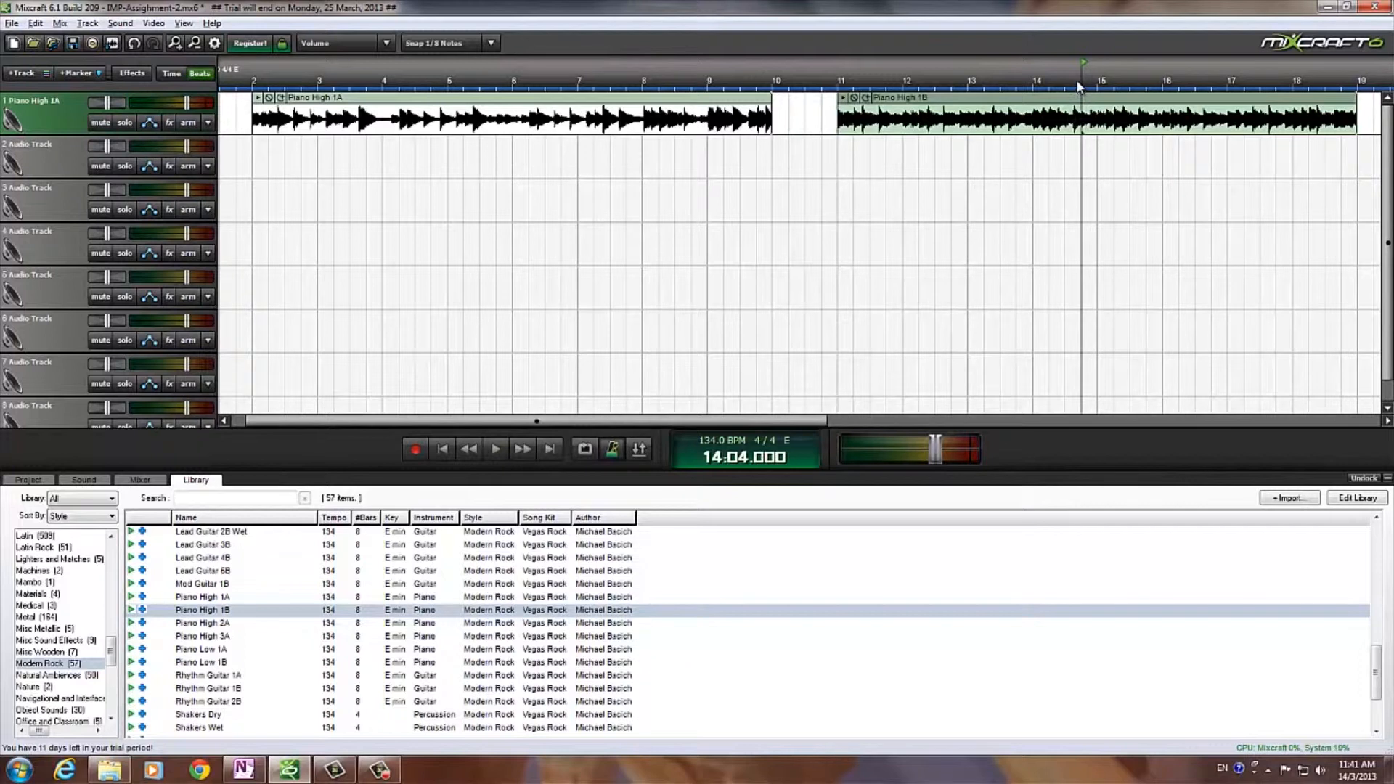
pyautogui.click(1073, 113)
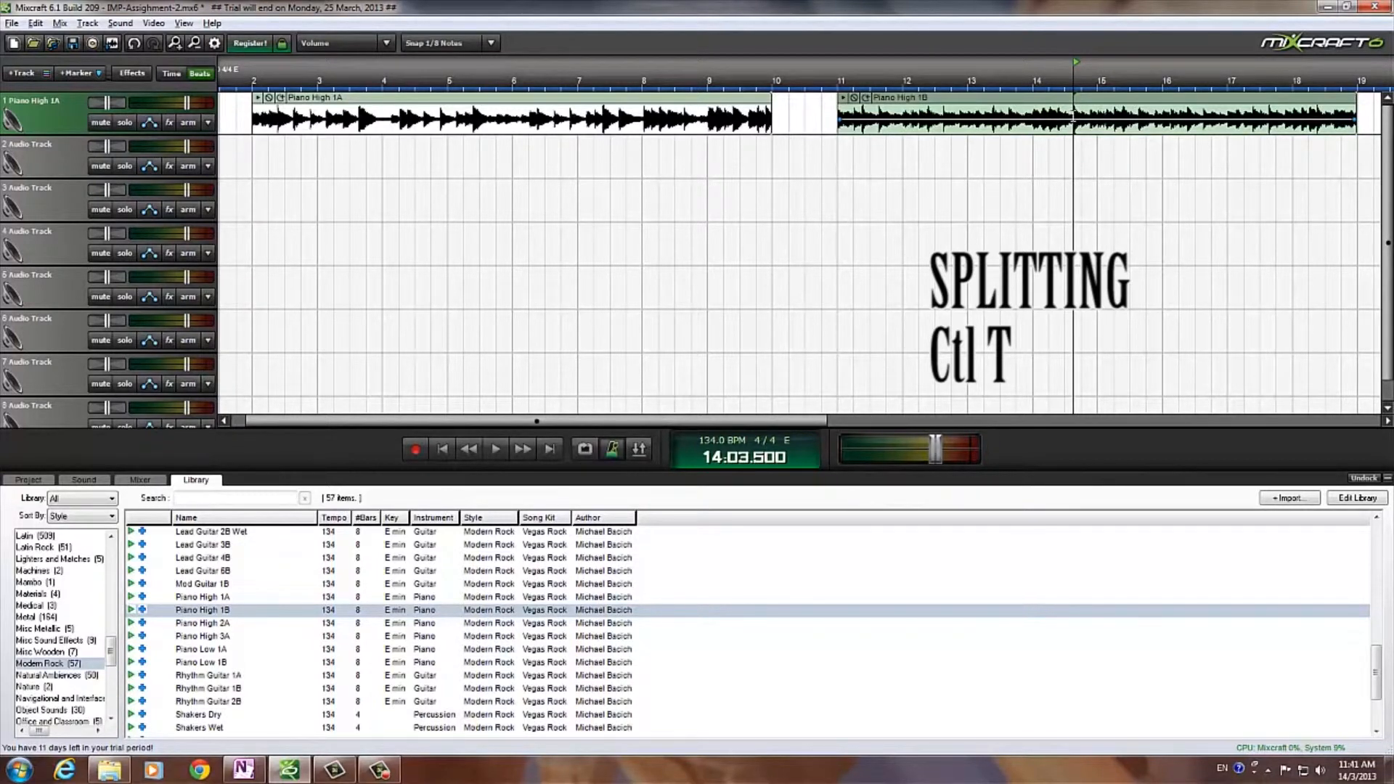
pyautogui.hotkey('ctrl', 't')
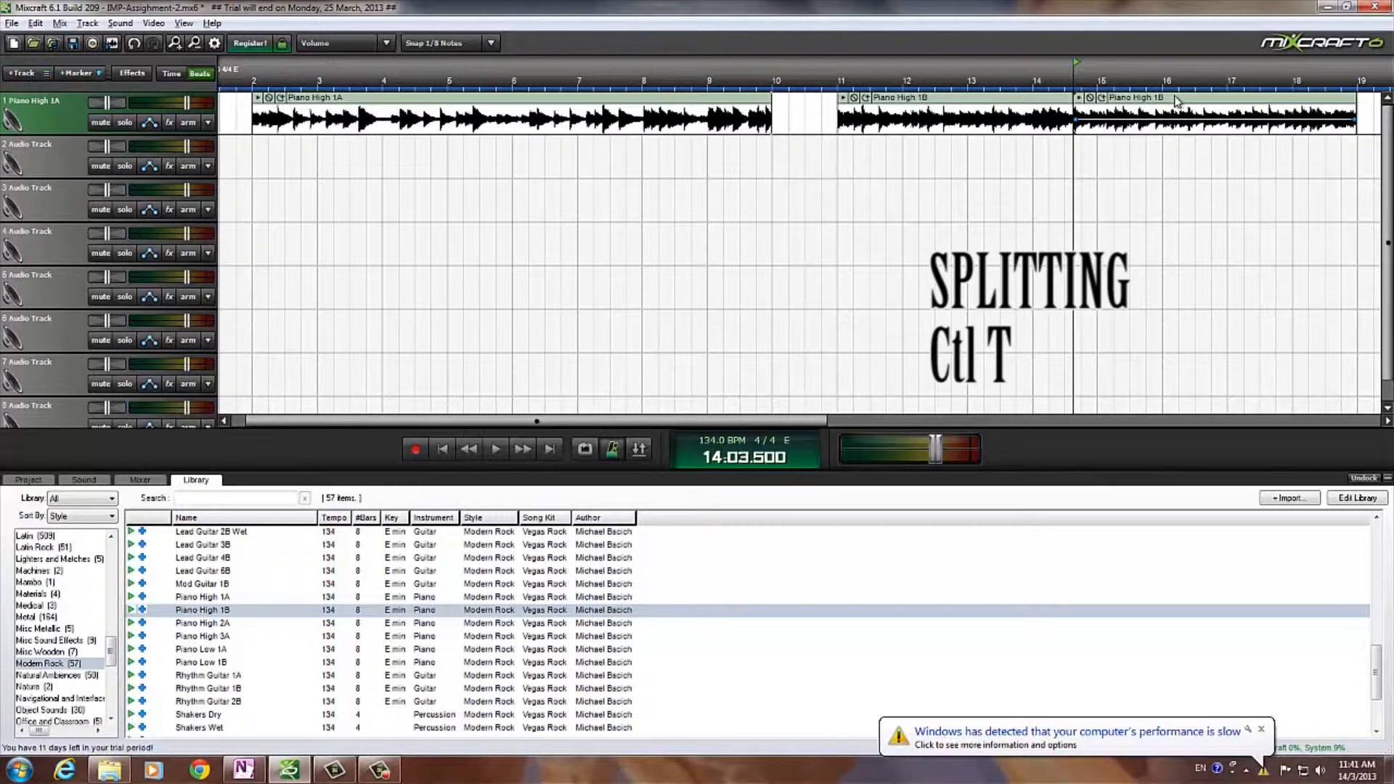
# - Move the second piece of the split Piano High 1B clip to bar 15 and delete that piece
pyautogui.moveTo(1179, 102); pyautogui.dragTo(1203, 103)
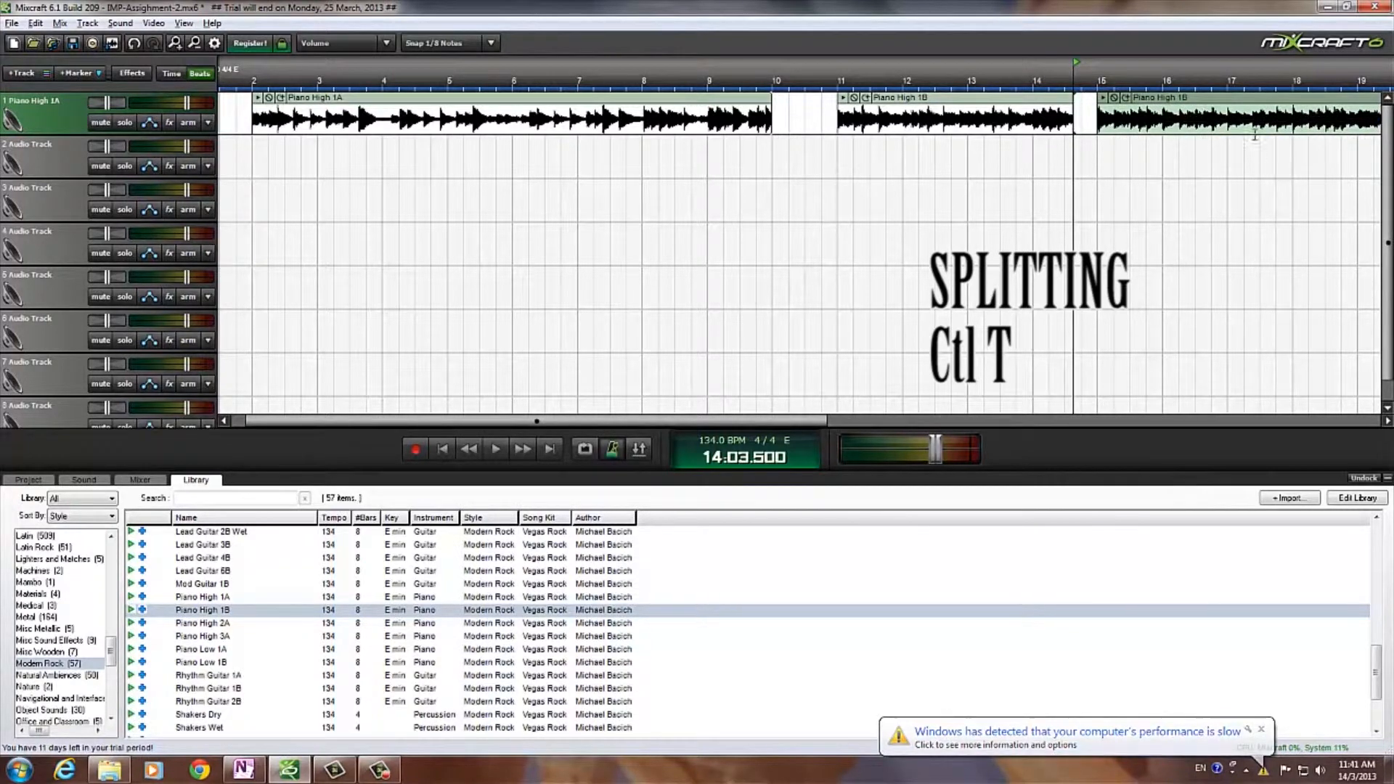
pyautogui.click(1253, 106)
pyautogui.rightClick(1253, 105)
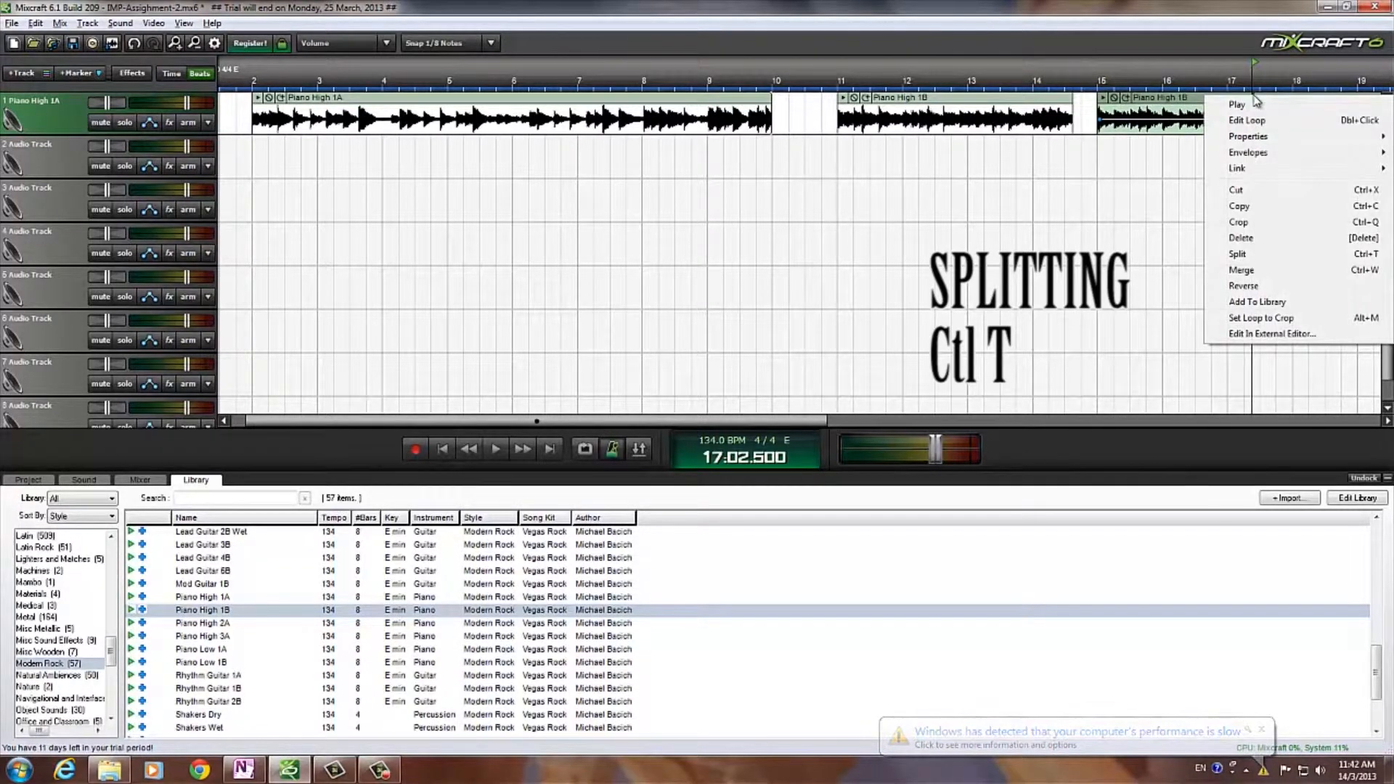
pyautogui.click(1240, 239)
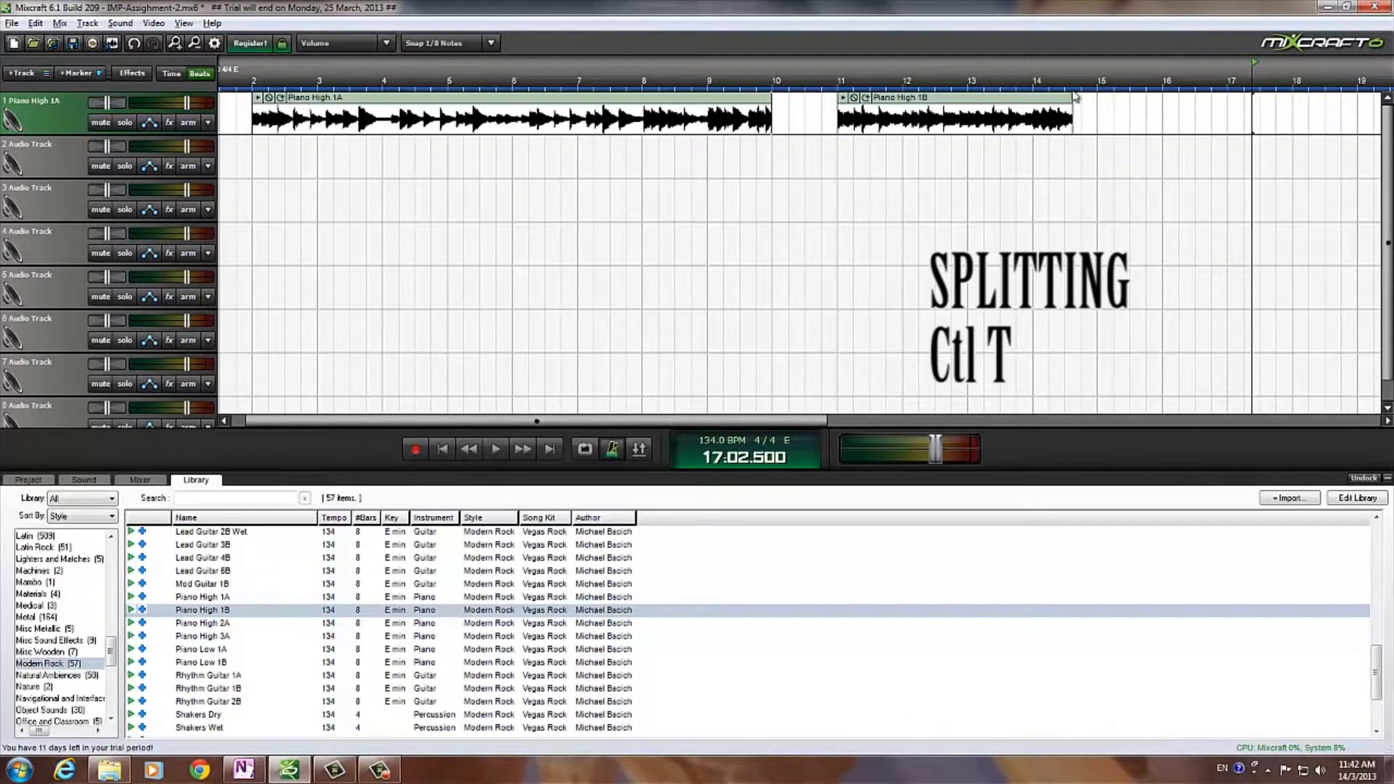
# - Move the remaining Piano High 1B clip to bar 10 so it directly adjoins the end of Piano High 1A
pyautogui.moveTo(1048, 102); pyautogui.dragTo(987, 102)
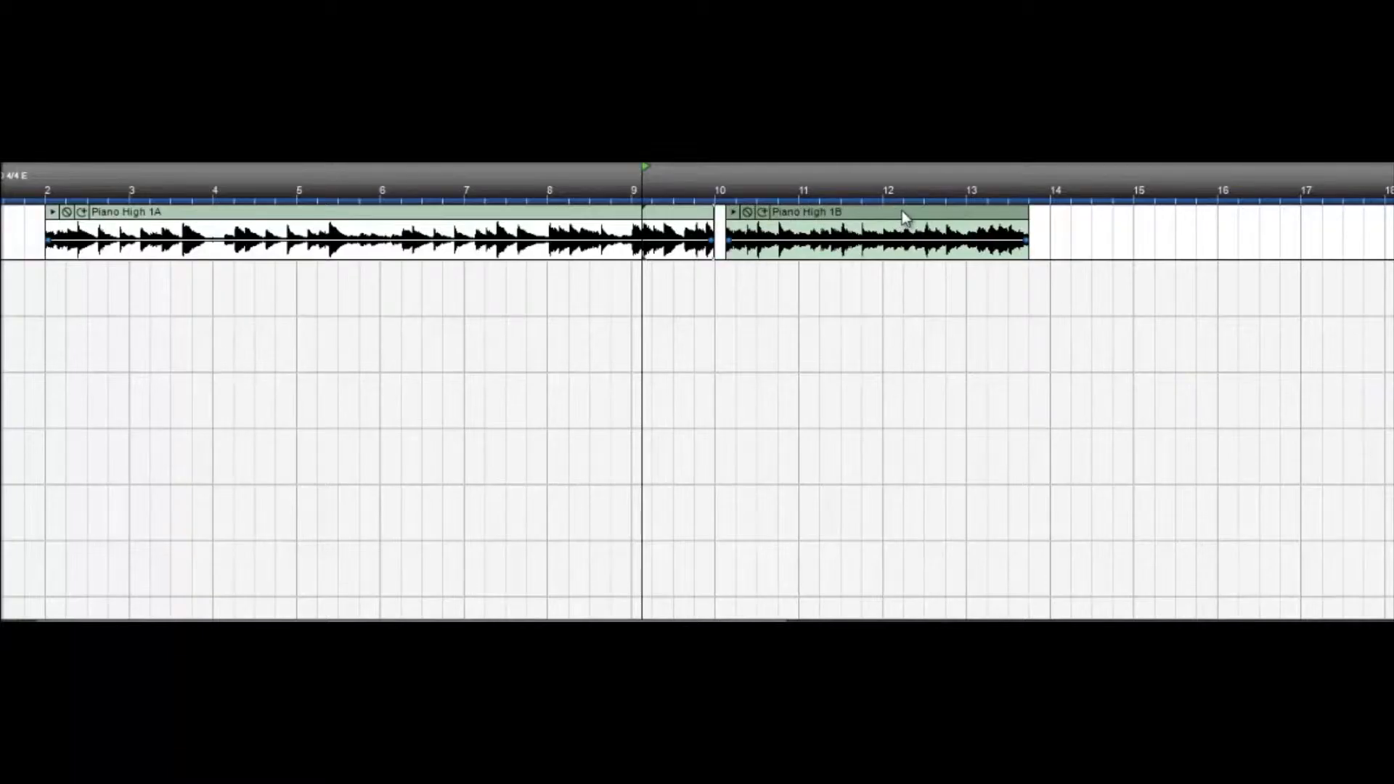
pyautogui.moveTo(903, 210); pyautogui.dragTo(893, 211)
pyautogui.click(893, 210)
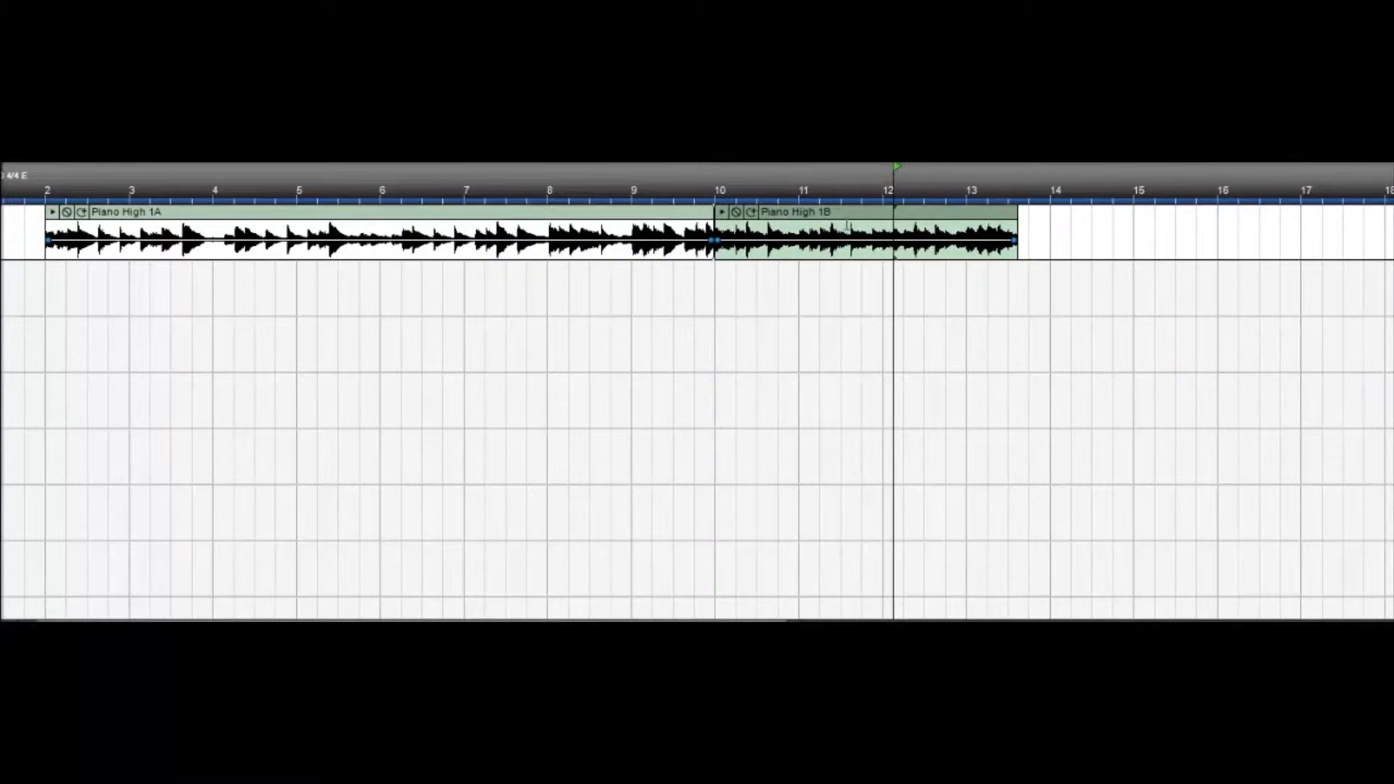
# - Overlap the start of Piano High 1B with the end of Piano High 1A by about half a bar to create a crossfade, and play the transition
pyautogui.moveTo(849, 215)
pyautogui.mouseDown()
pyautogui.moveTo(860, 240)
pyautogui.moveTo(859, 217)
pyautogui.moveTo(838, 209)
pyautogui.mouseUp()
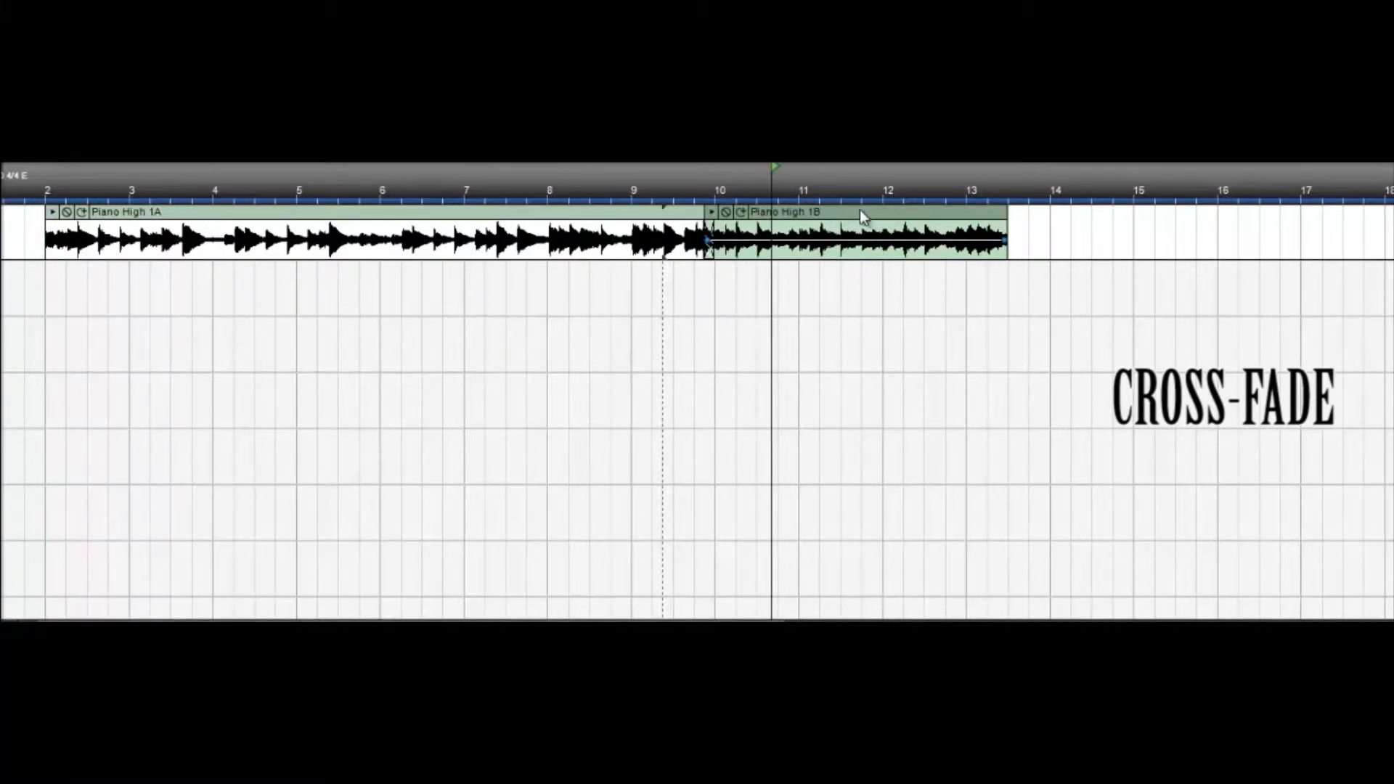
pyautogui.moveTo(859, 209); pyautogui.dragTo(828, 209)
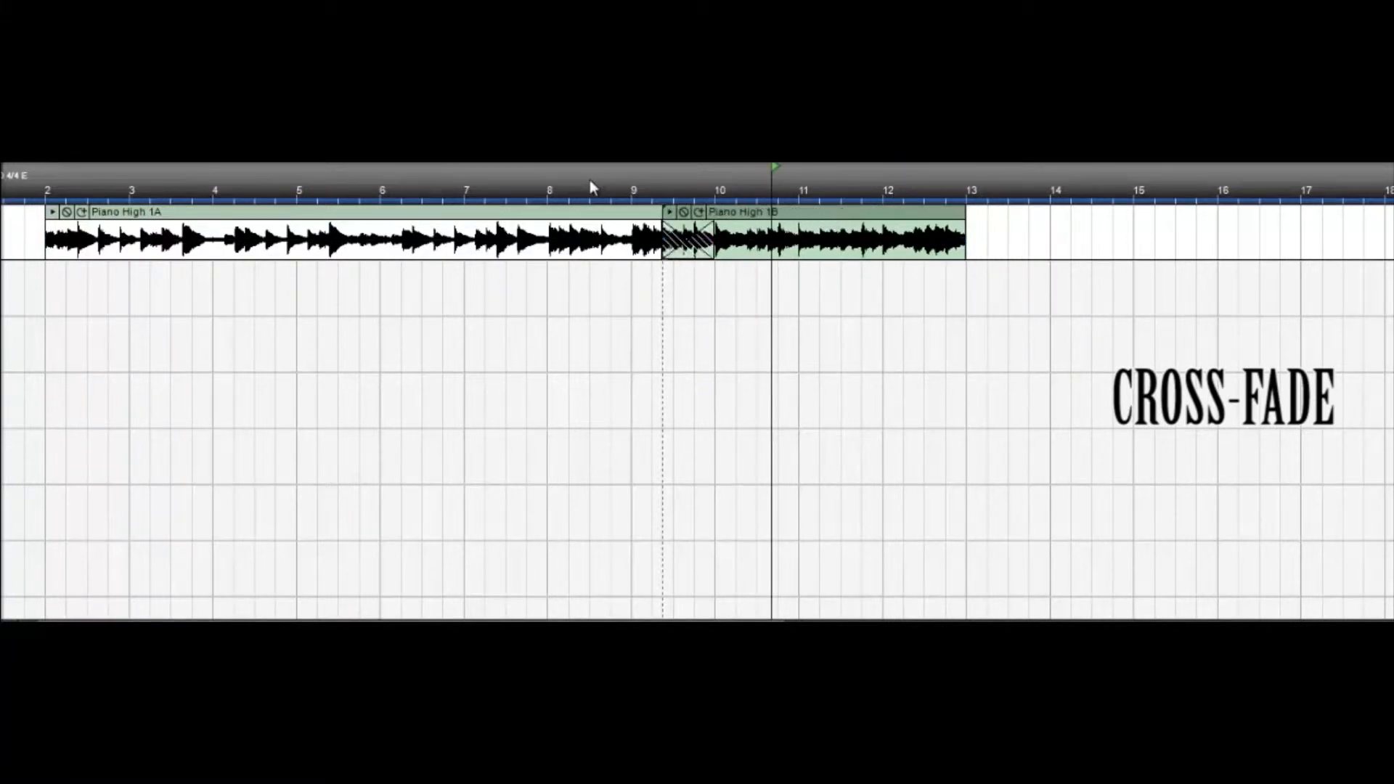
pyautogui.click(589, 180)
pyautogui.press('space')
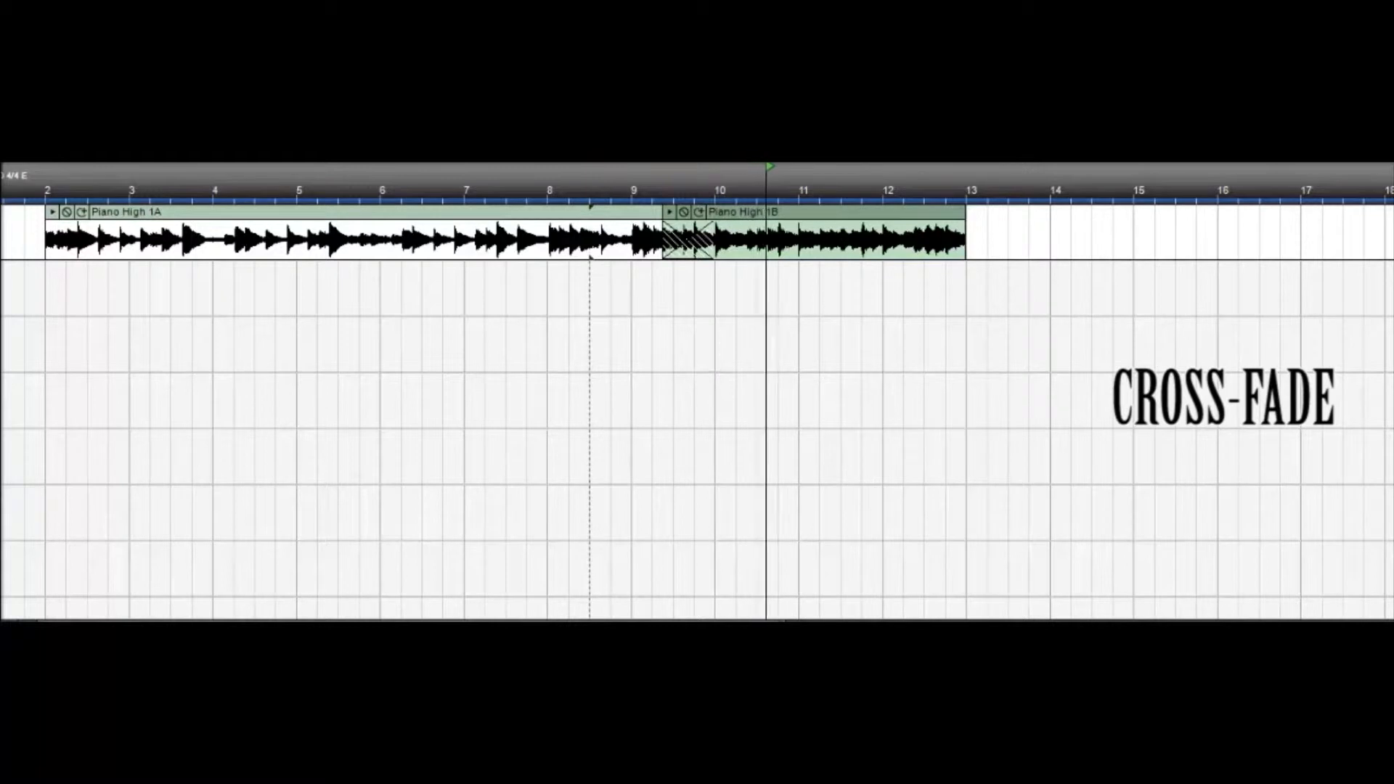
pyautogui.click(588, 180)
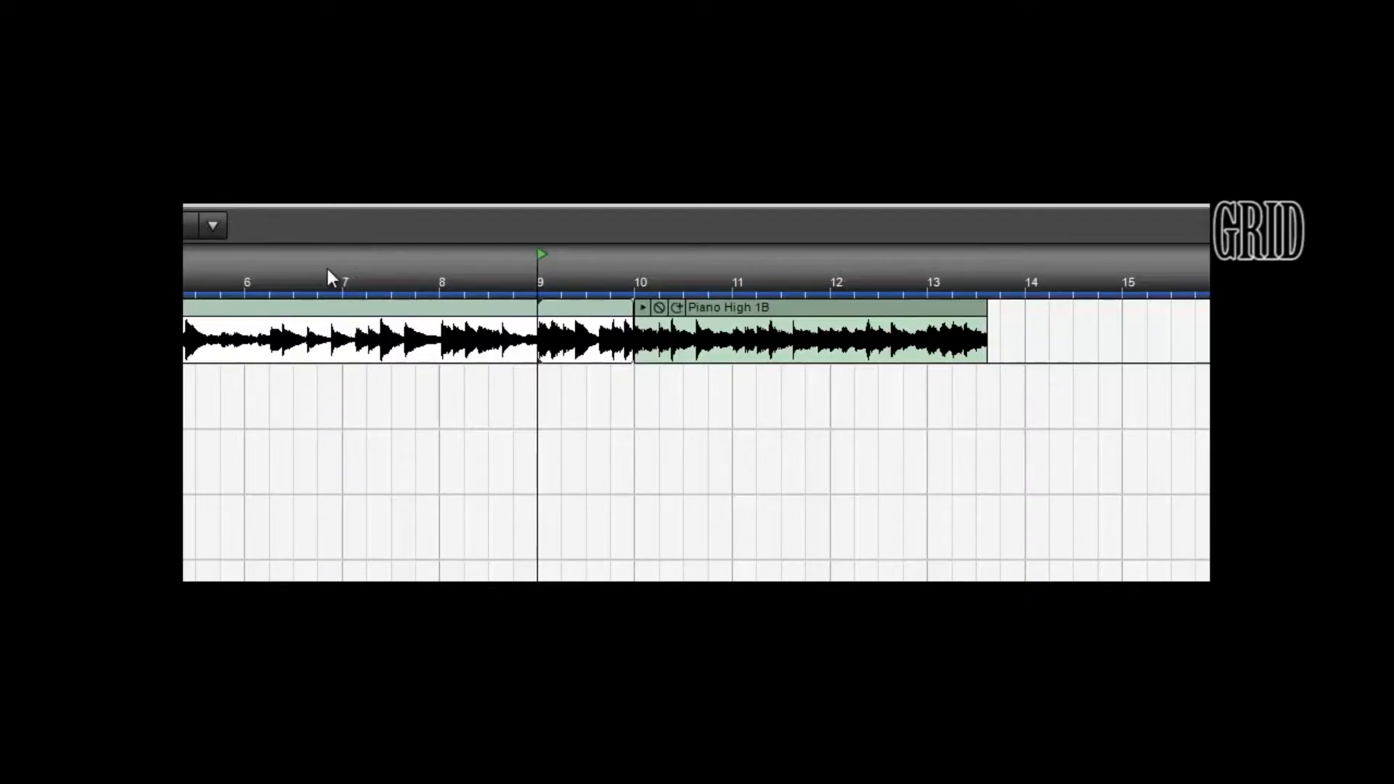
# - Choose a grid option for the timeline and align the start of Piano High 1B with the end of Piano High 1A at bar 10
pyautogui.rightClick(386, 274)
pyautogui.click(434, 450)
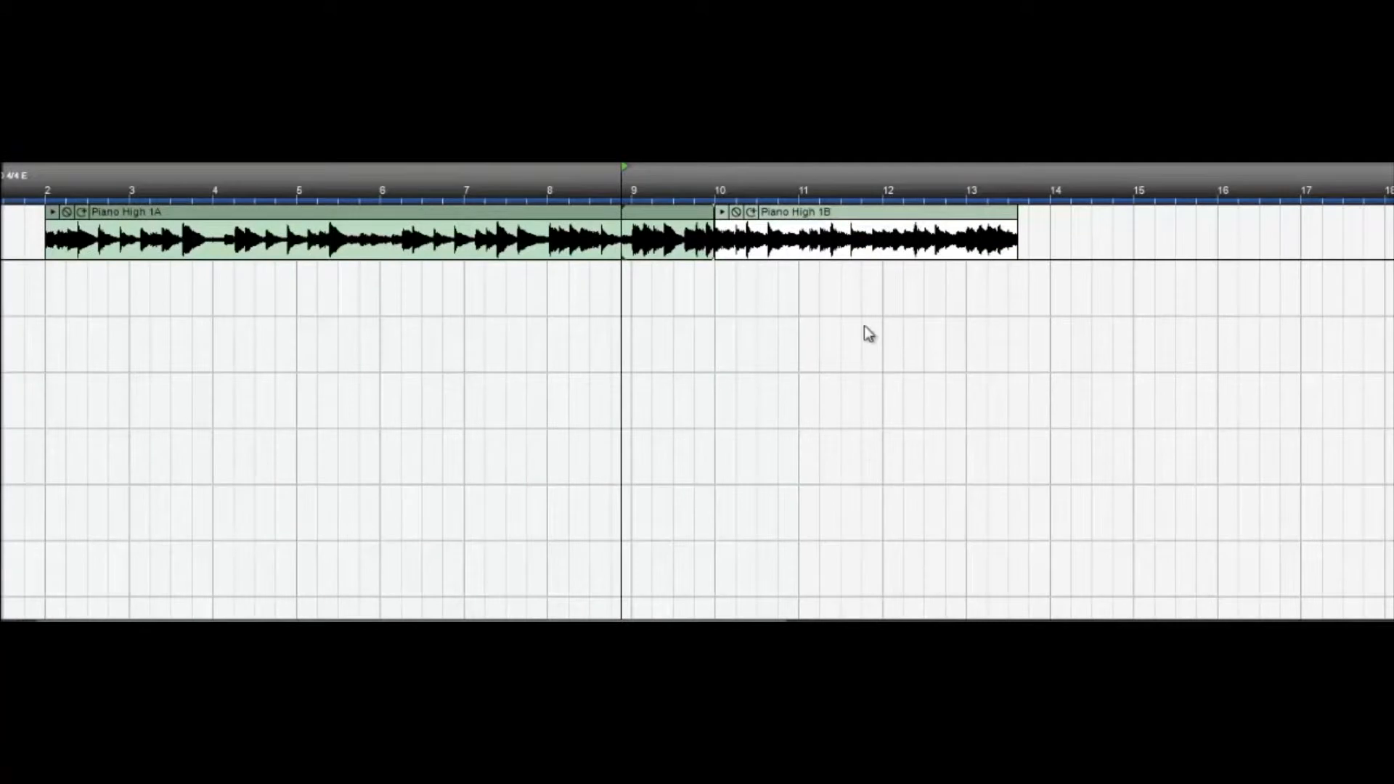
pyautogui.click(860, 238)
pyautogui.moveTo(869, 210)
pyautogui.mouseDown()
pyautogui.moveTo(890, 210)
pyautogui.moveTo(861, 210)
pyautogui.mouseUp()
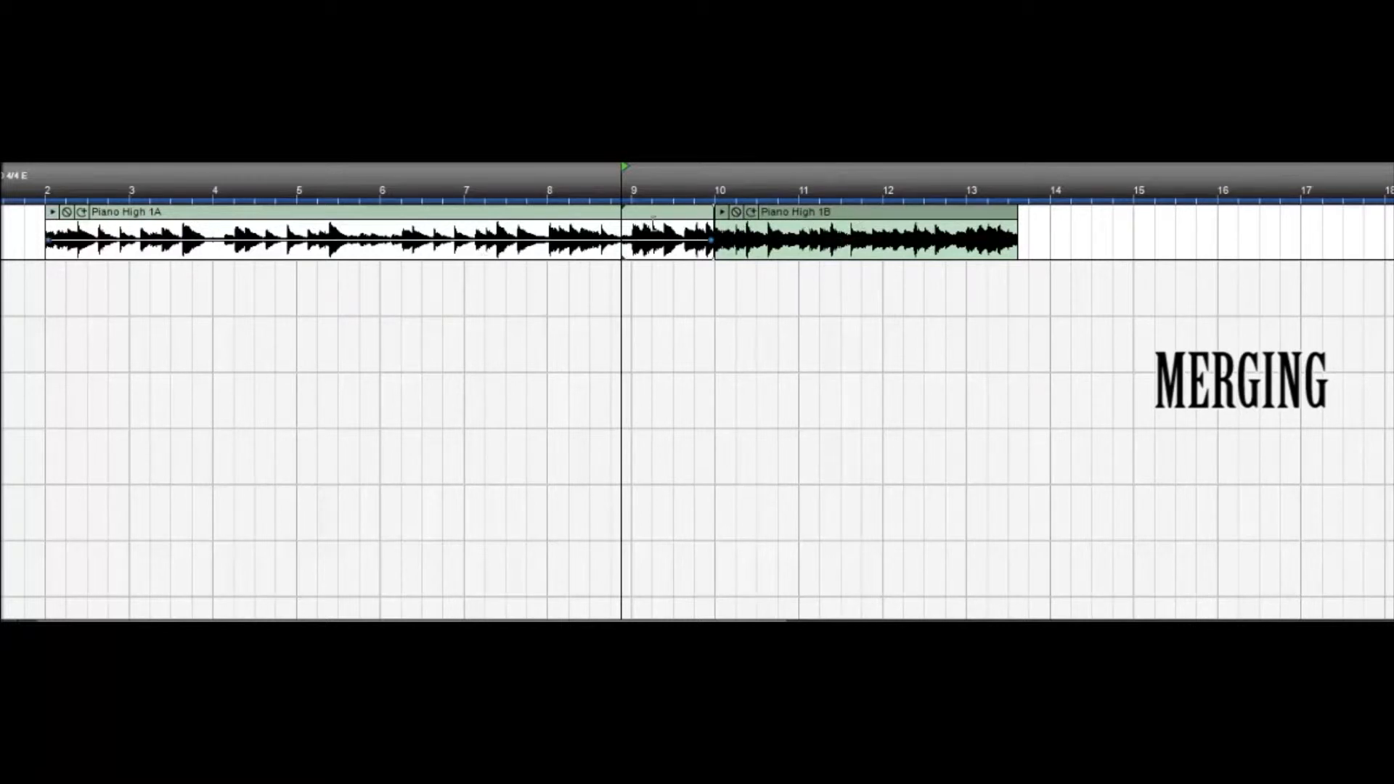
# - Merge the adjoining Piano High 1A and Piano High 1B clips into one clip and place the playhead between bars 7 and 8
pyautogui.keyDown('ctrl'); pyautogui.click(678, 213); pyautogui.keyUp('ctrl')
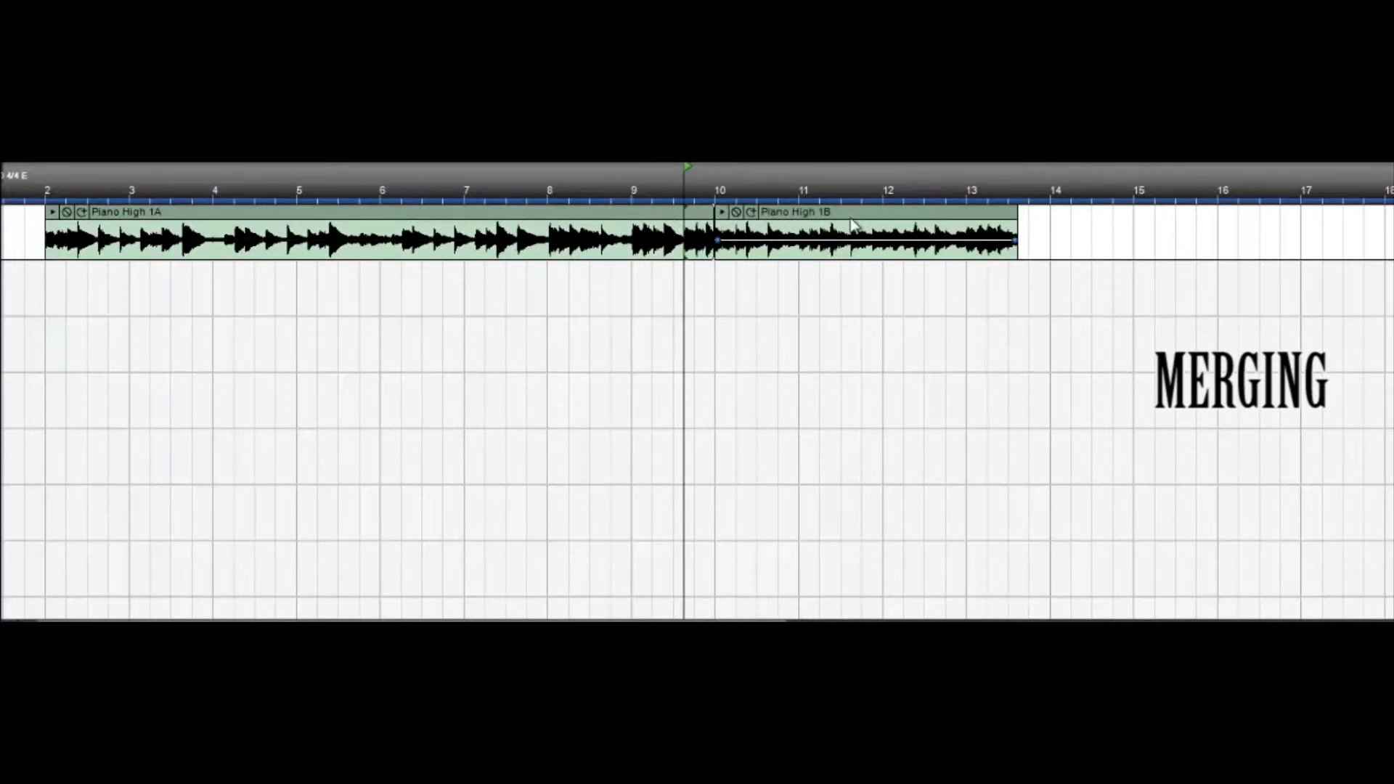
pyautogui.rightClick(603, 225)
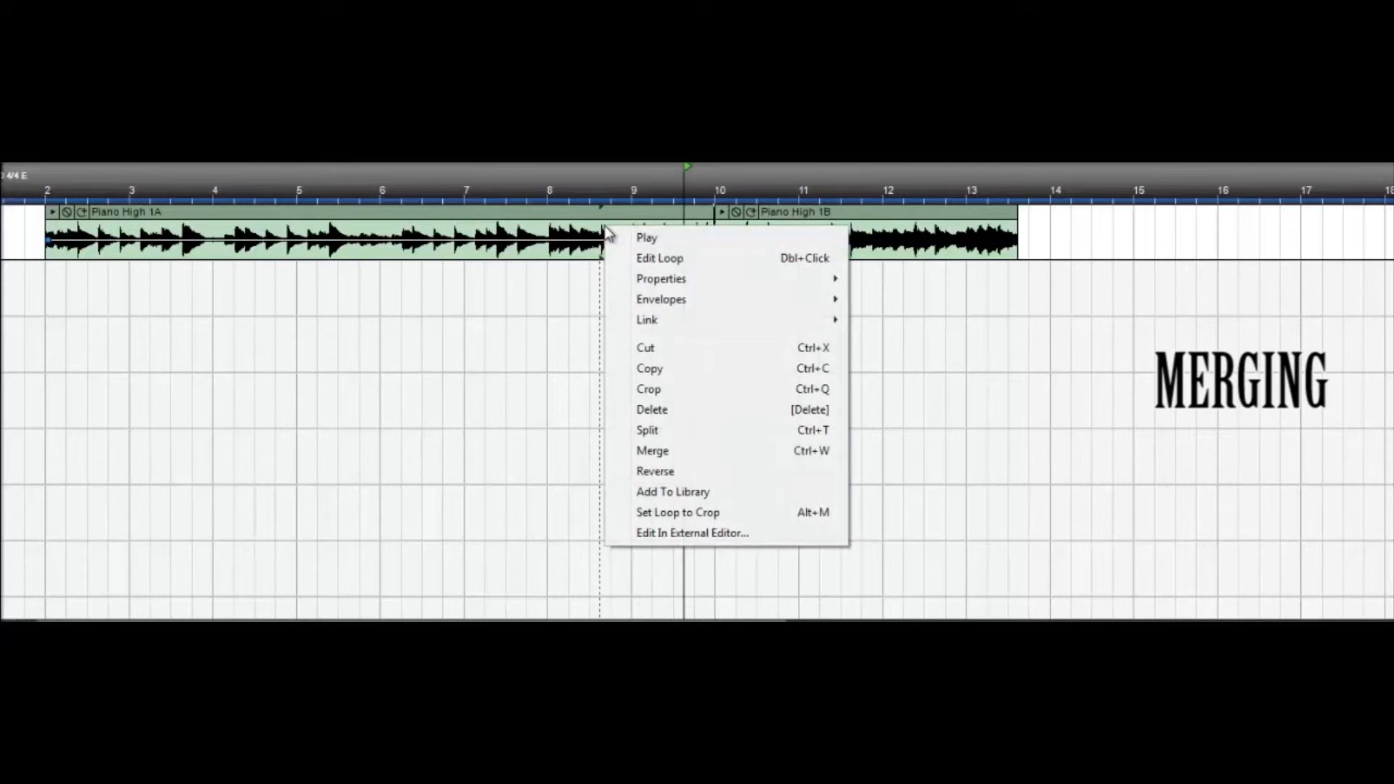
pyautogui.click(695, 455)
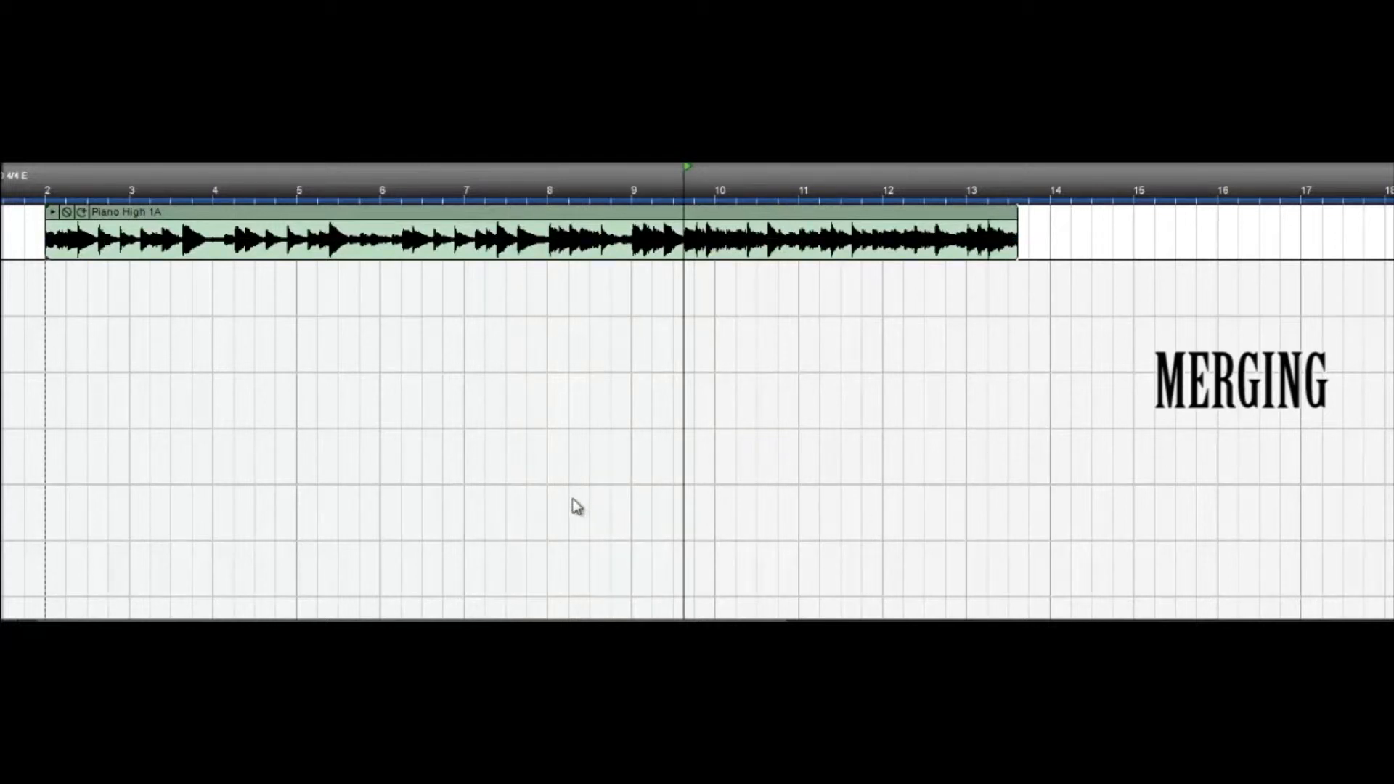
pyautogui.click(516, 187)
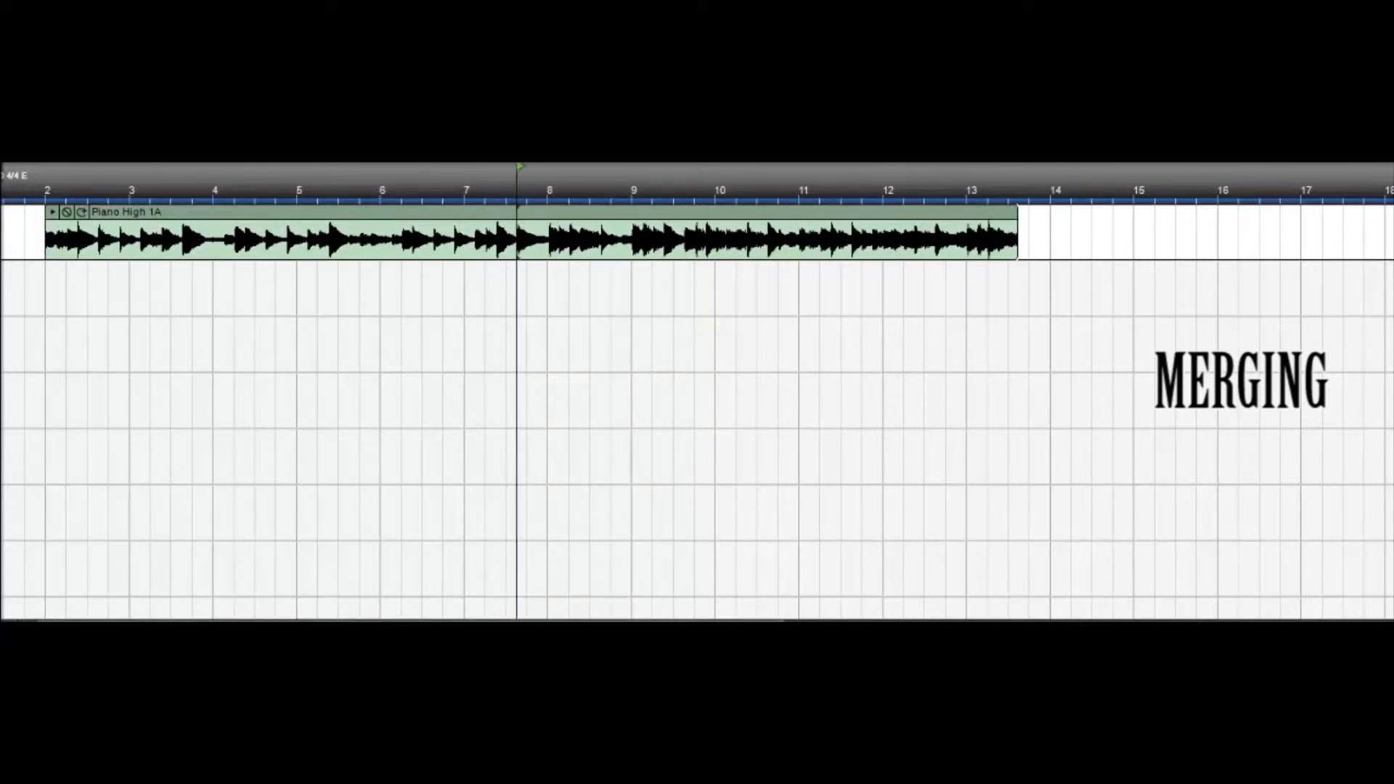
# - Play the merged piano clip from between bars 7 and 8 through the former join, then stop playback
pyautogui.press('space')
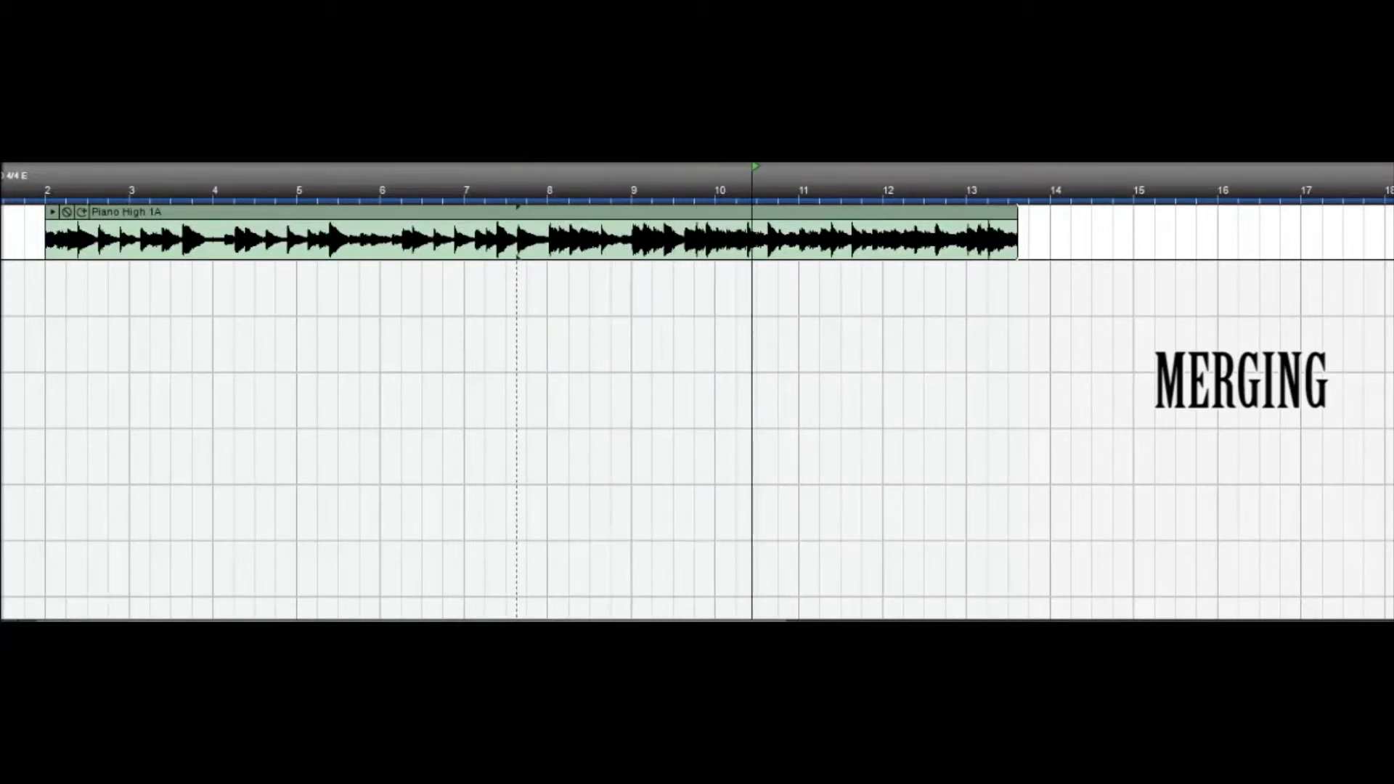
pyautogui.press('space')
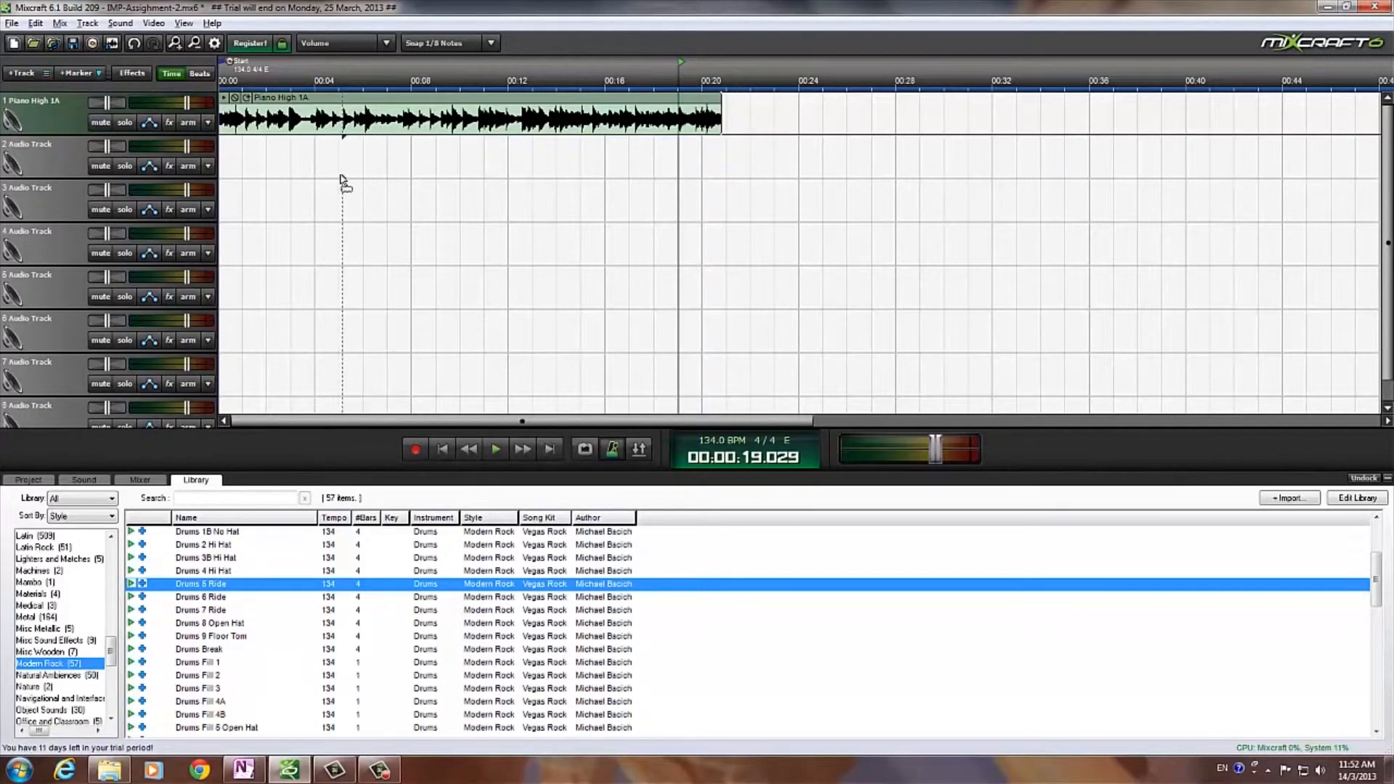
# - Add the Drums 5 Ride loop to track 2 at 4 seconds, repeat it twice, and trim its end to match the piano clip's end
pyautogui.moveTo(343, 182); pyautogui.dragTo(320, 177)
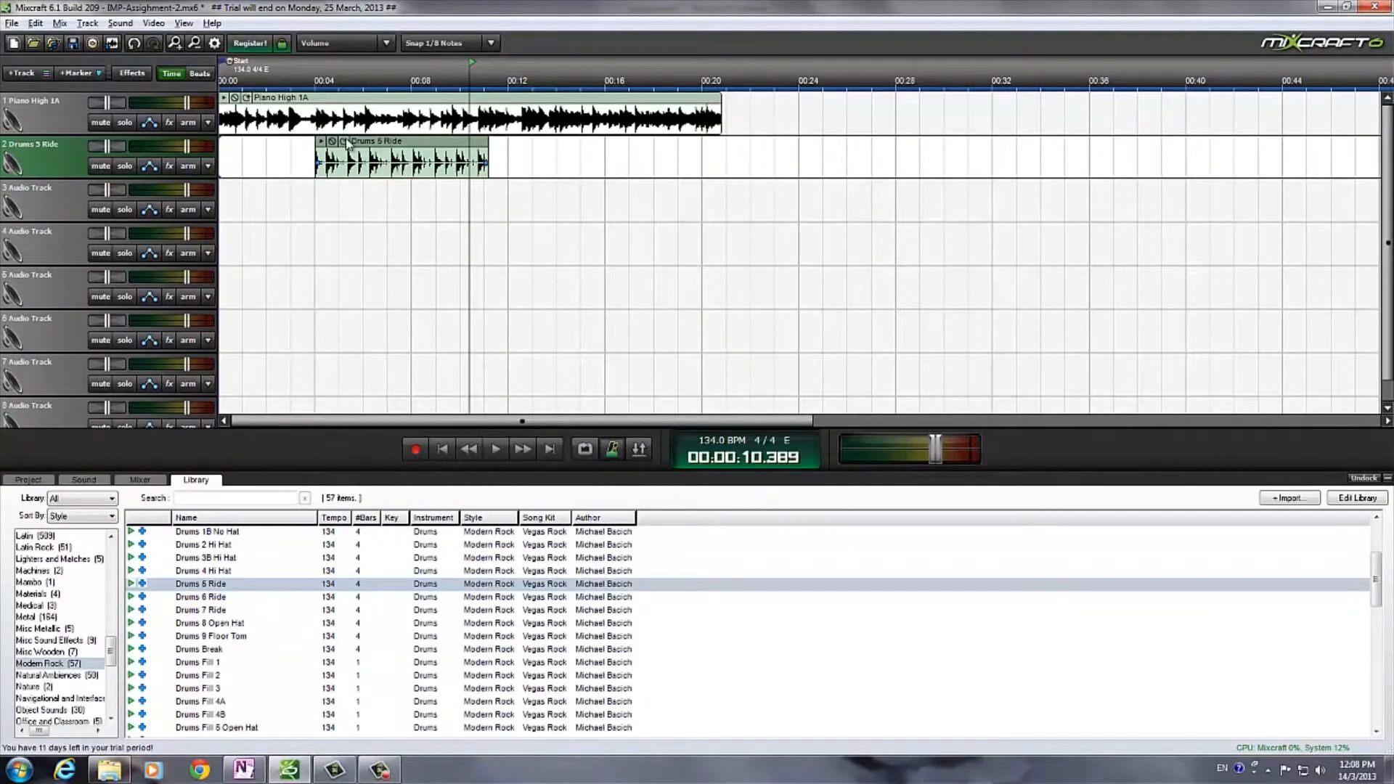
pyautogui.click(285, 26)
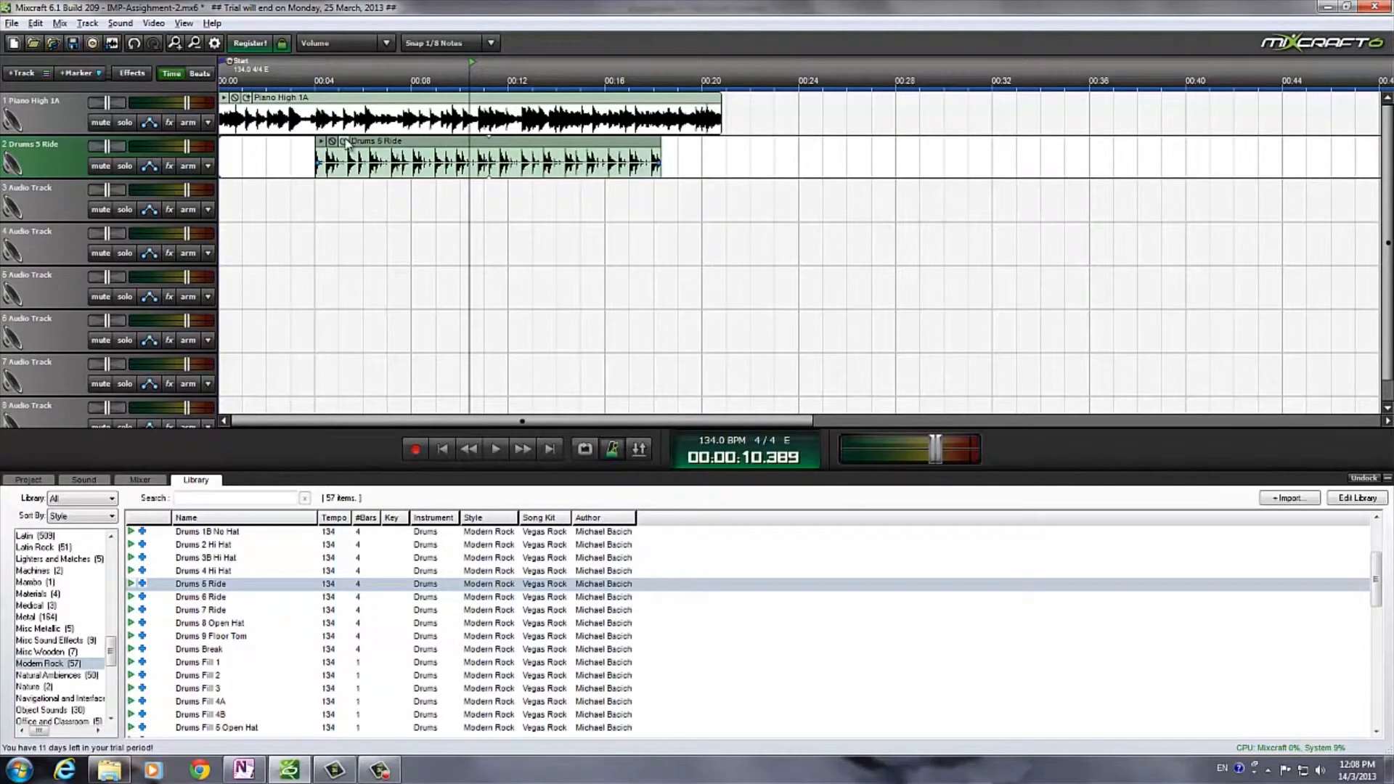
pyautogui.click(347, 143)
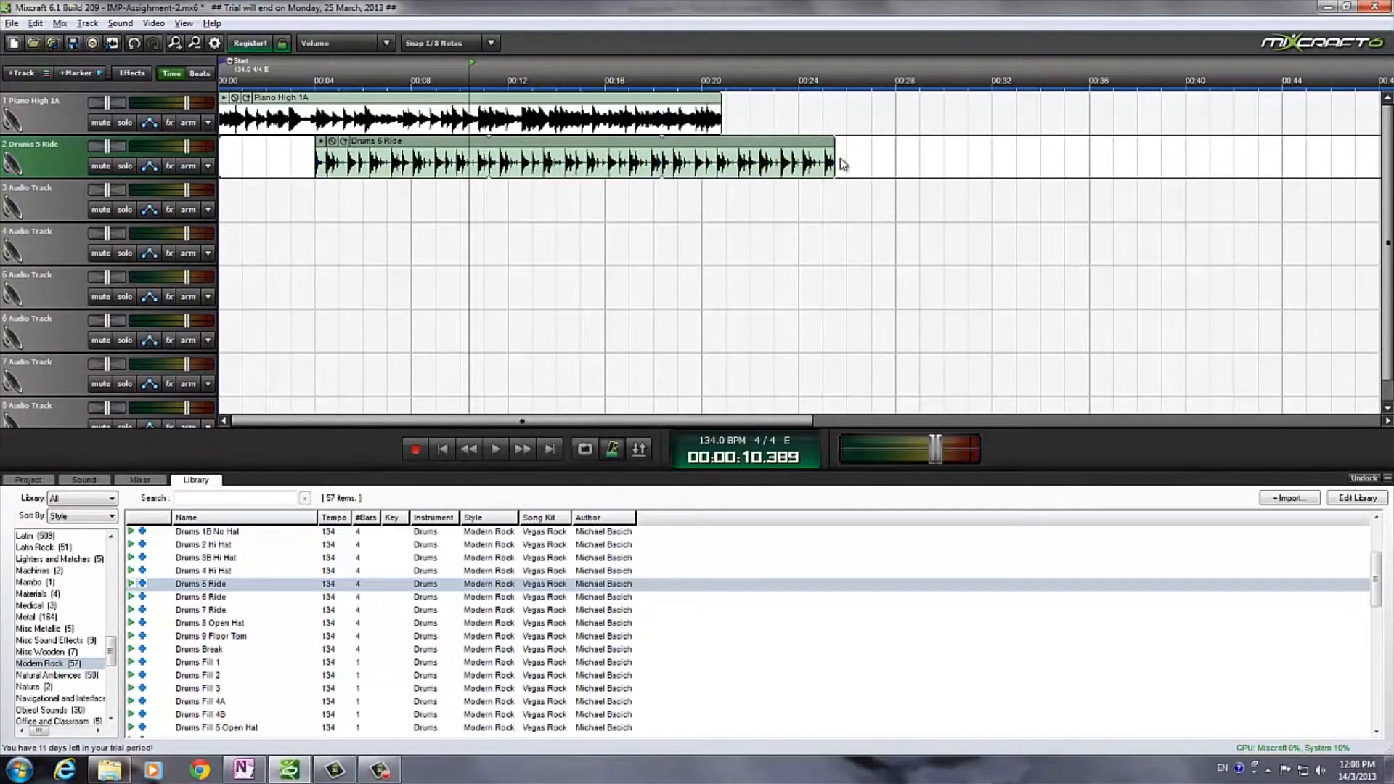
pyautogui.moveTo(821, 153); pyautogui.dragTo(722, 159)
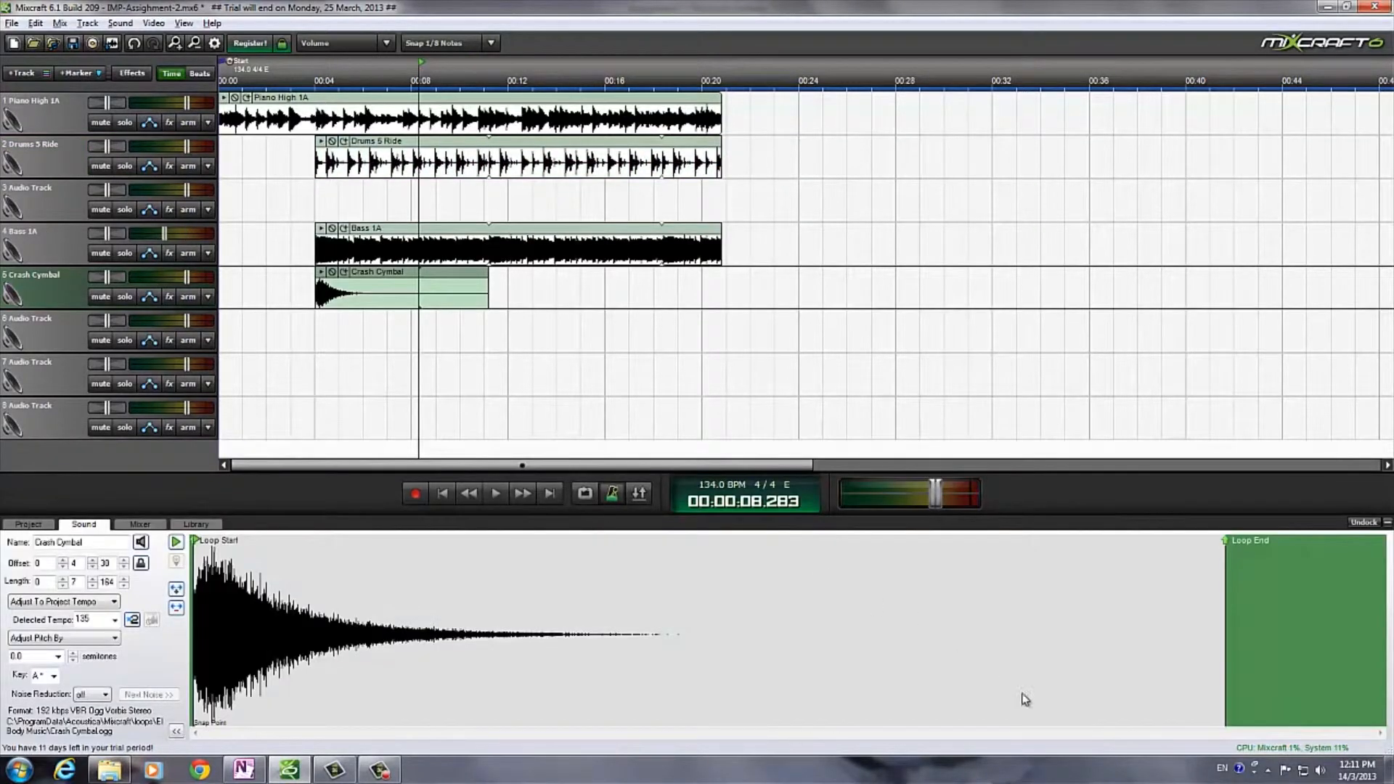
# - Shorten the Crash Cymbal loop by moving its loop end back to where the main decay of the waveform fades out
pyautogui.moveTo(1228, 578); pyautogui.dragTo(476, 671)
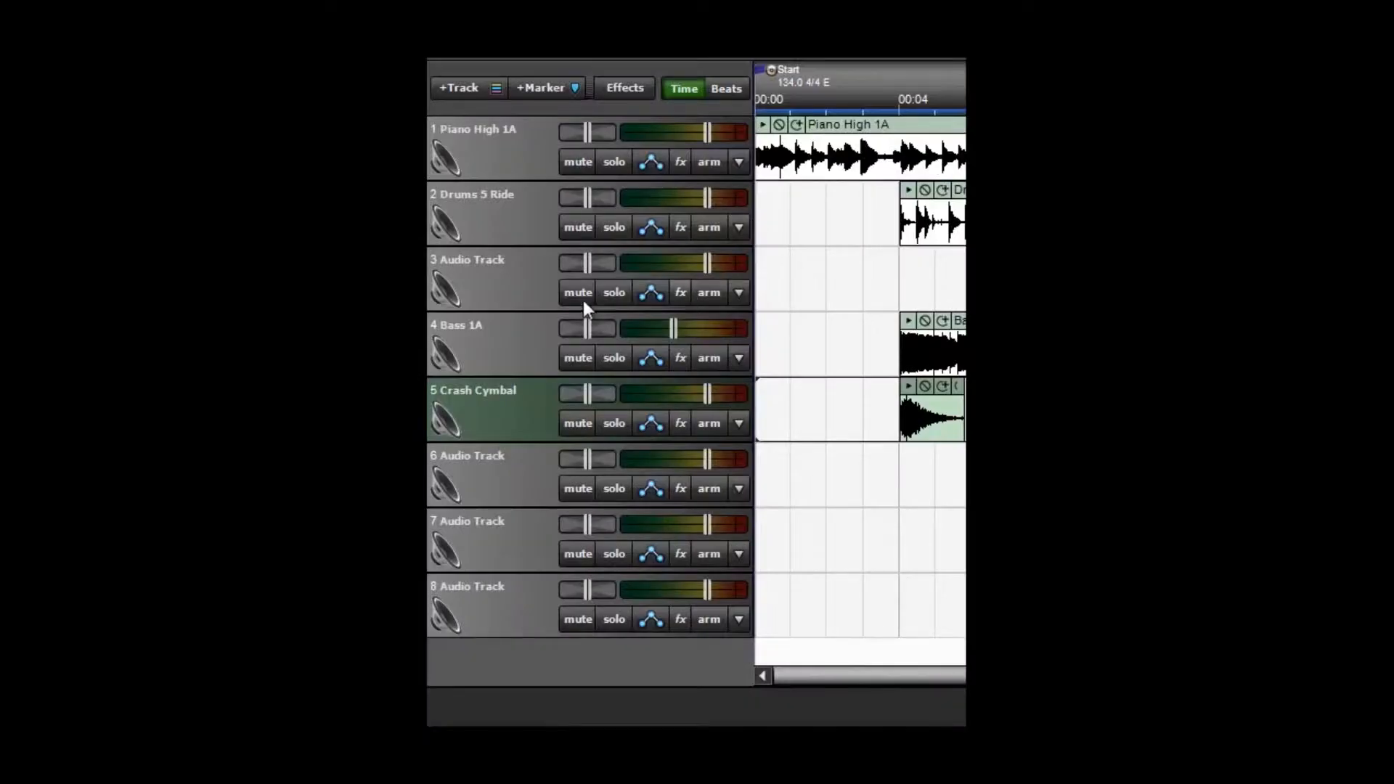
# - Delete the empty track 3 between Drums 5 Ride and Bass 1A
pyautogui.click(521, 280)
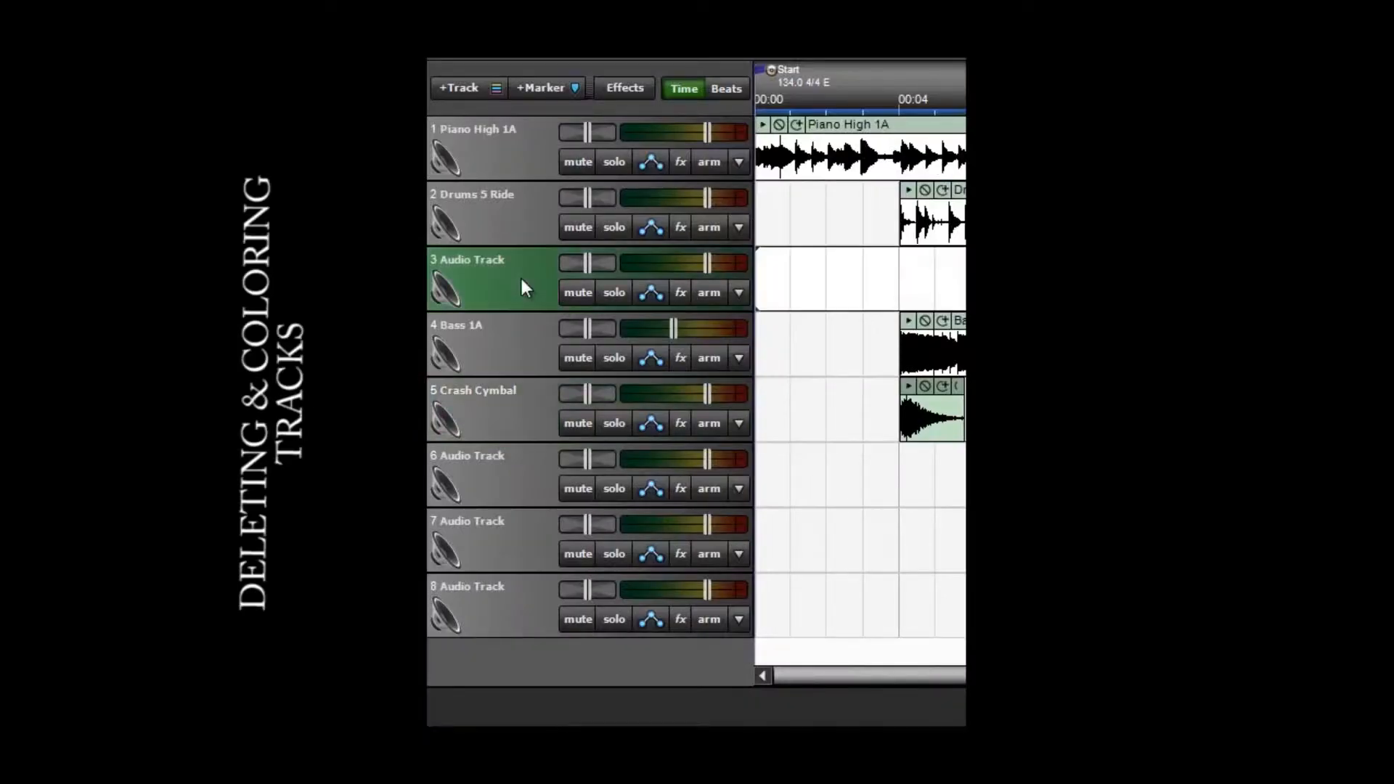
pyautogui.rightClick(521, 279)
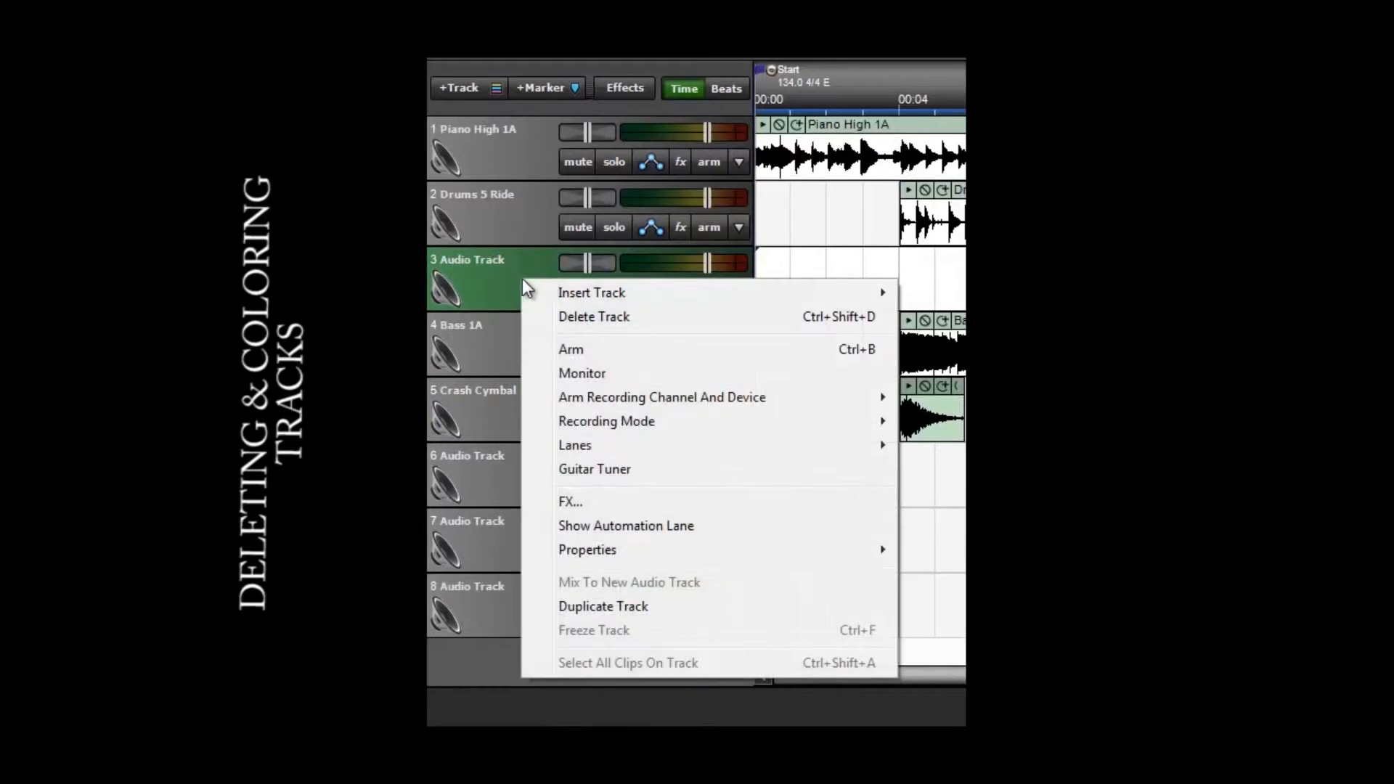
pyautogui.click(596, 317)
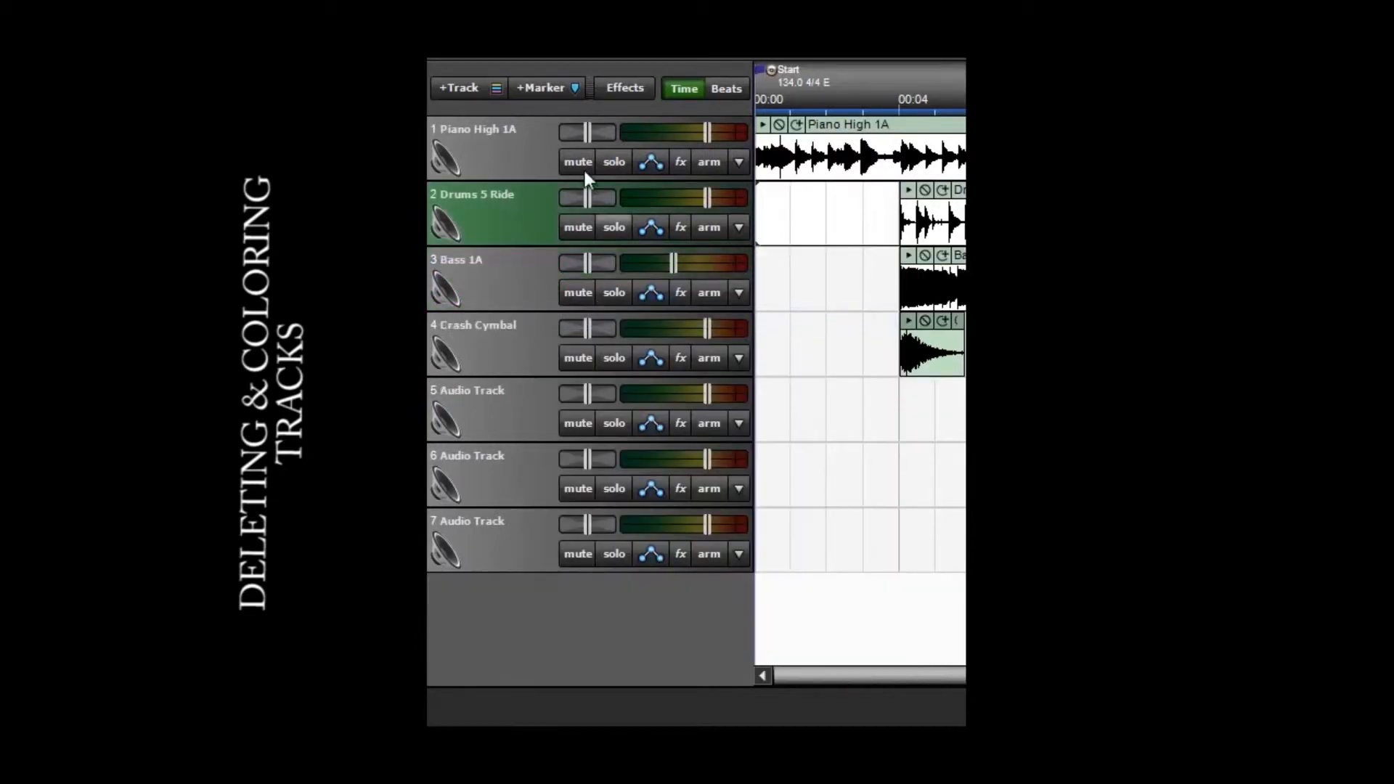
# - Color the Crash Cymbal track pink, and select the Bass 1A, Drums 5 Ride and Piano High 1A tracks in turn
pyautogui.rightClick(510, 330)
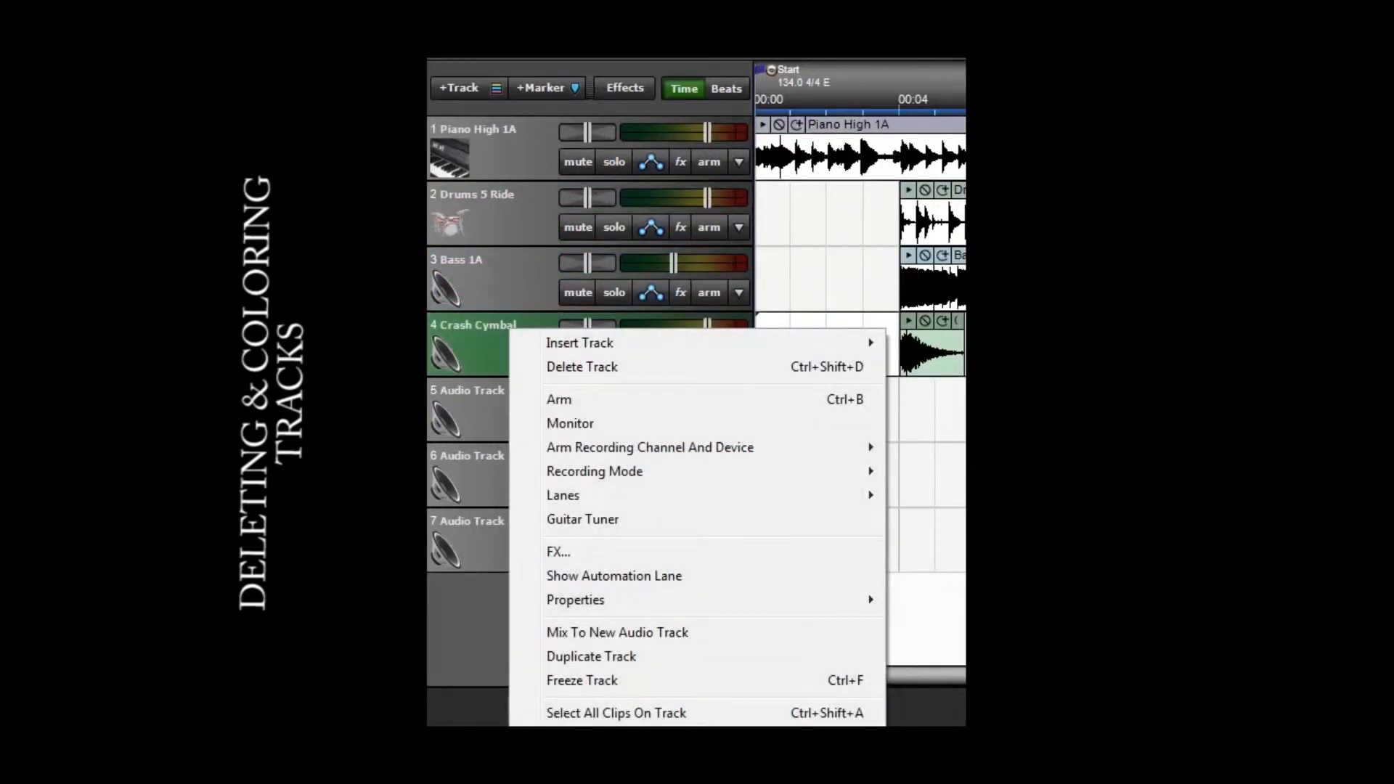
pyautogui.moveTo(773, 600)
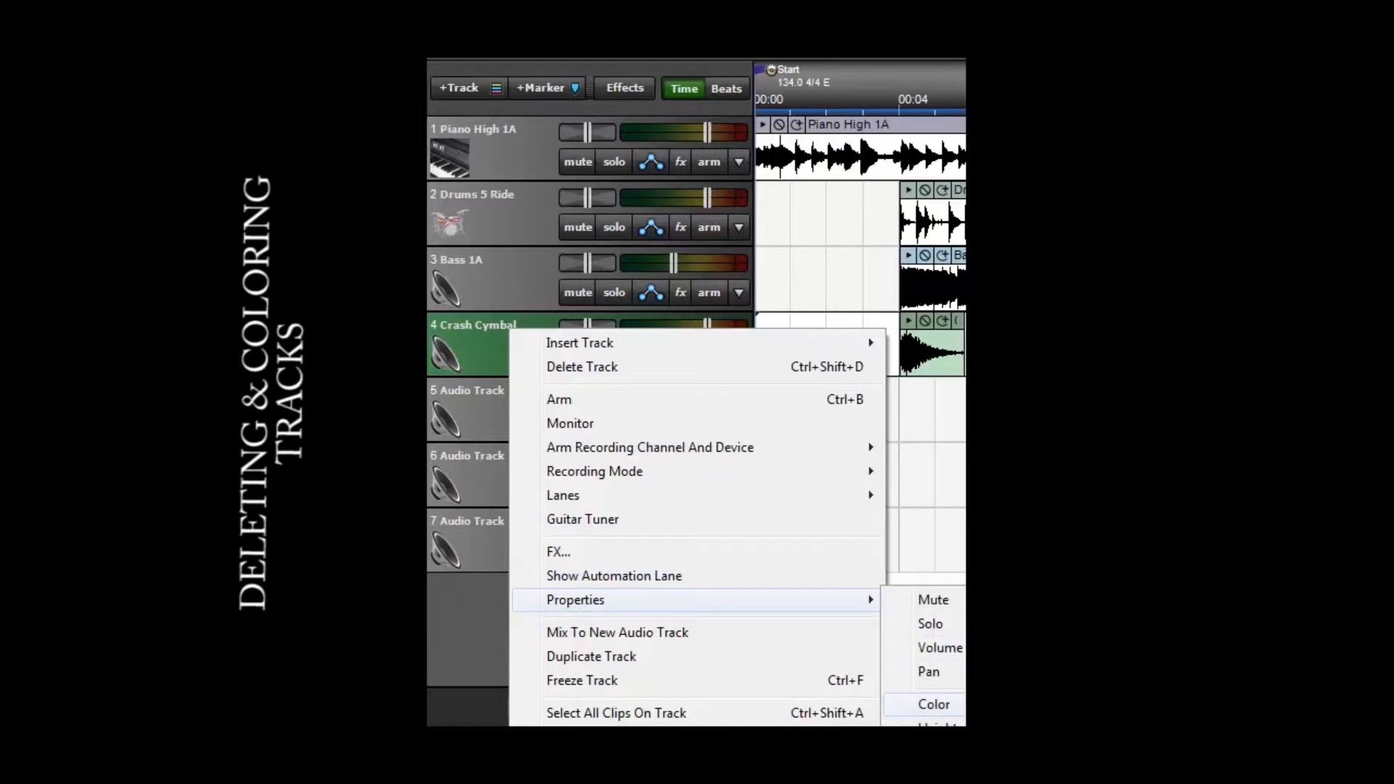
pyautogui.click(1053, 704)
pyautogui.click(517, 265)
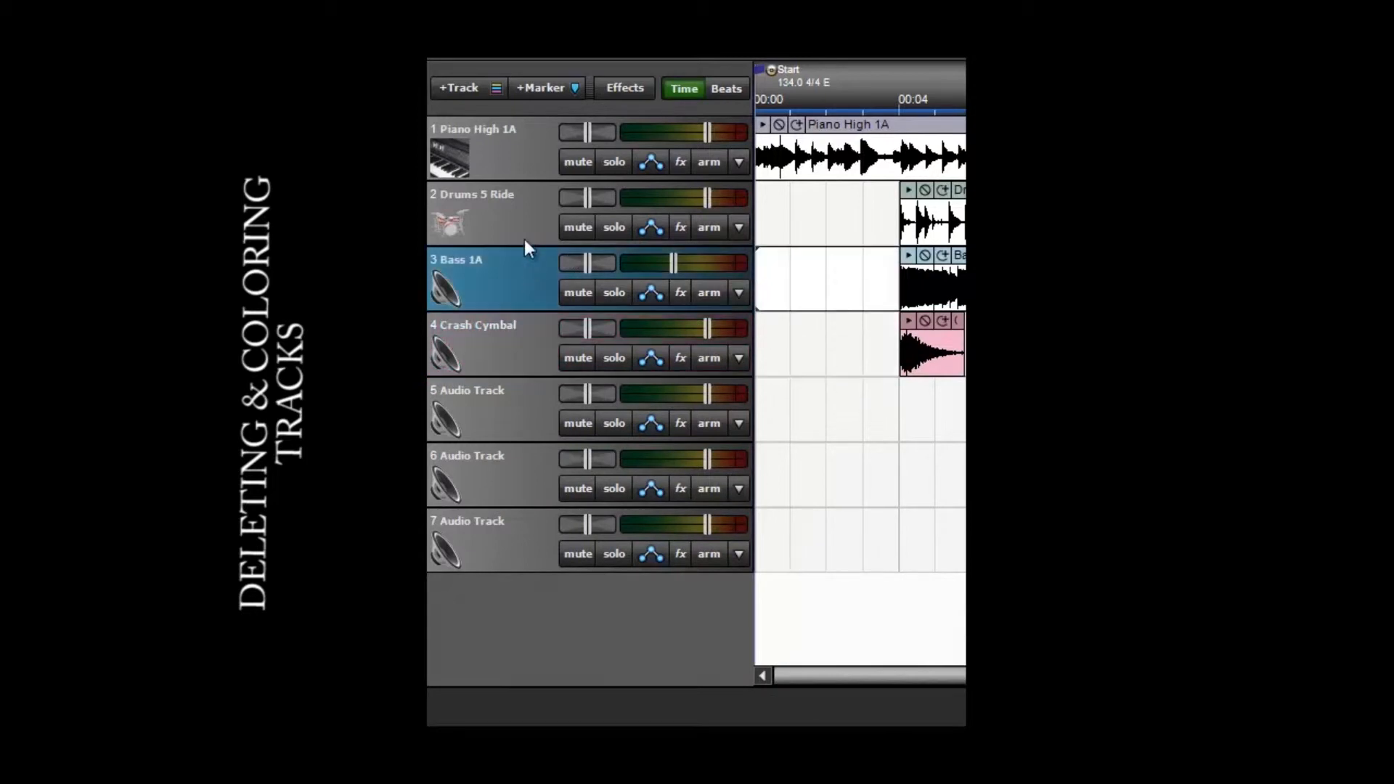
pyautogui.click(481, 214)
pyautogui.click(509, 149)
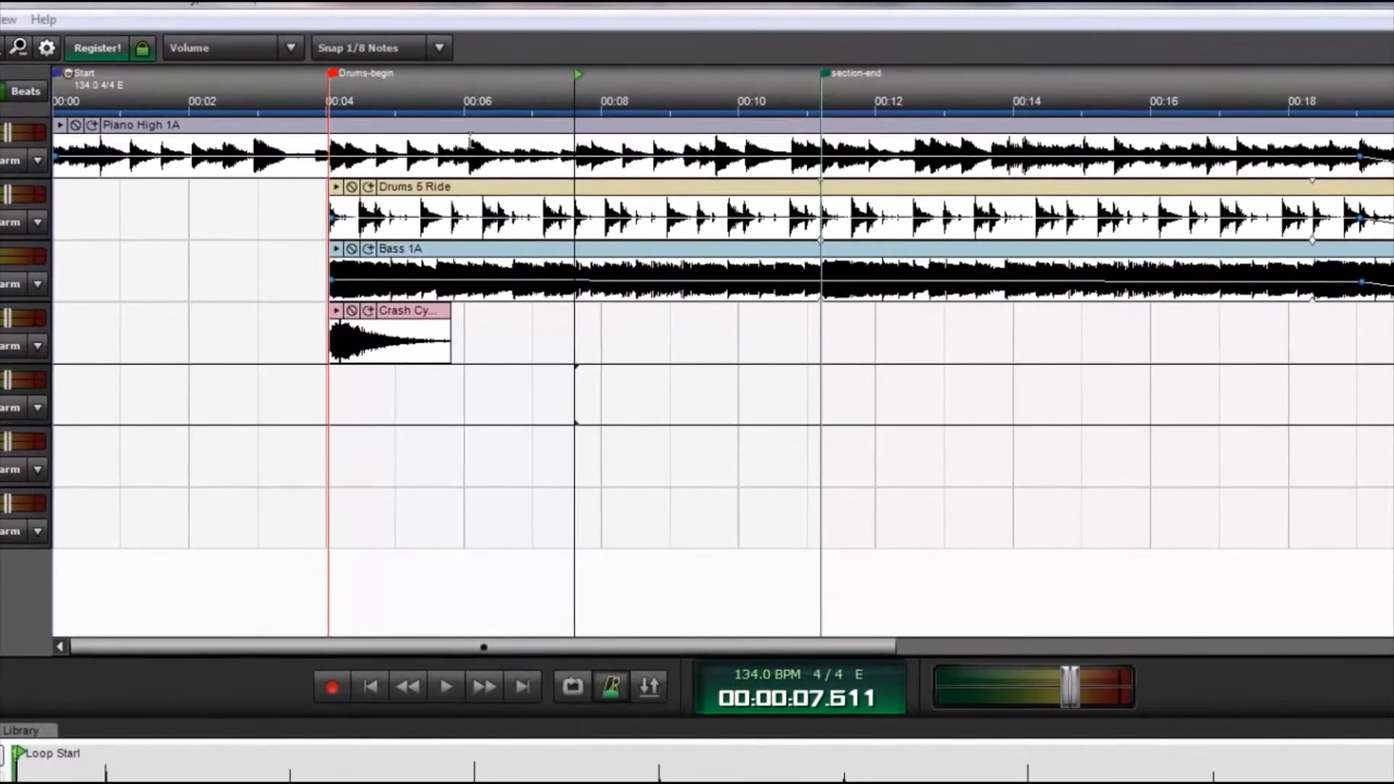
# - Select the region from 6 to 8 seconds across the first four tracks, turn on Loop Mode and play the cycled section
pyautogui.moveTo(466, 154); pyautogui.dragTo(602, 310)
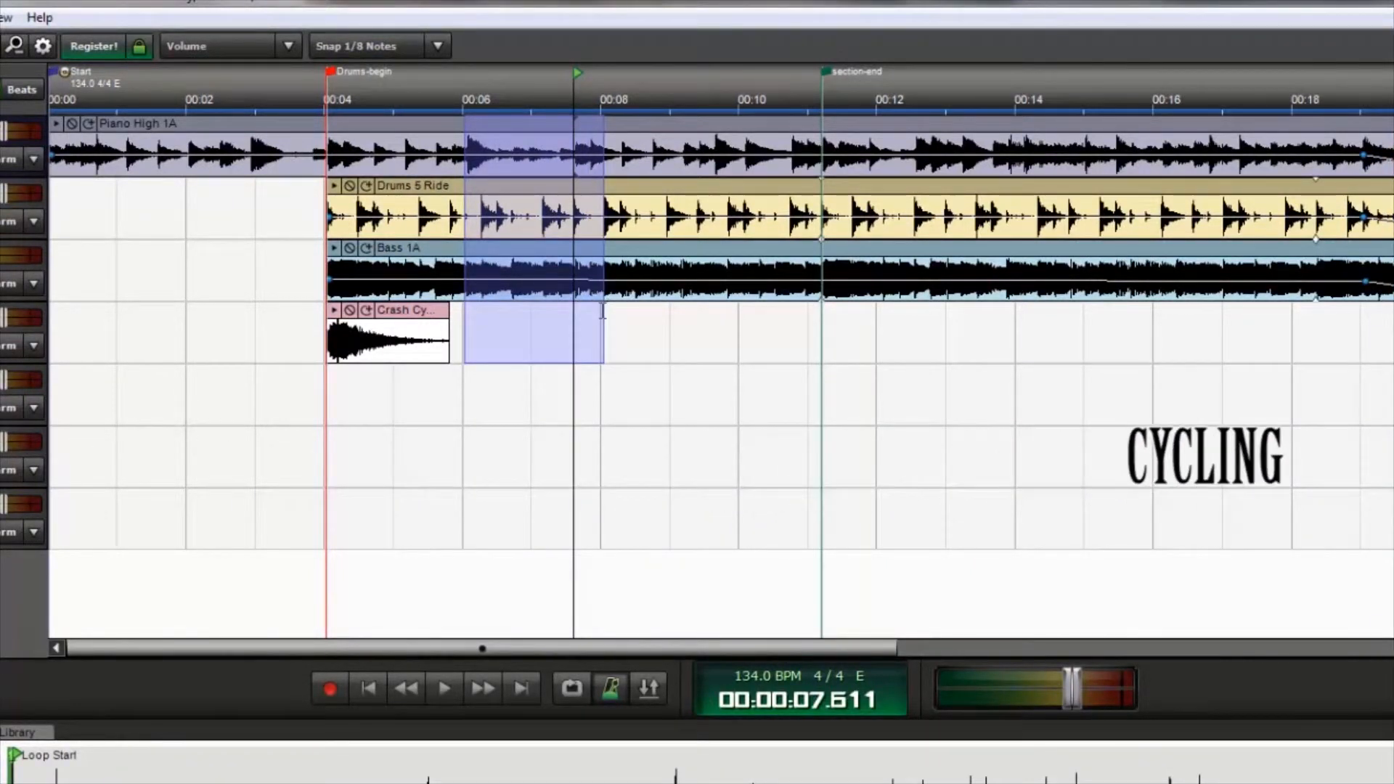
pyautogui.click(573, 687)
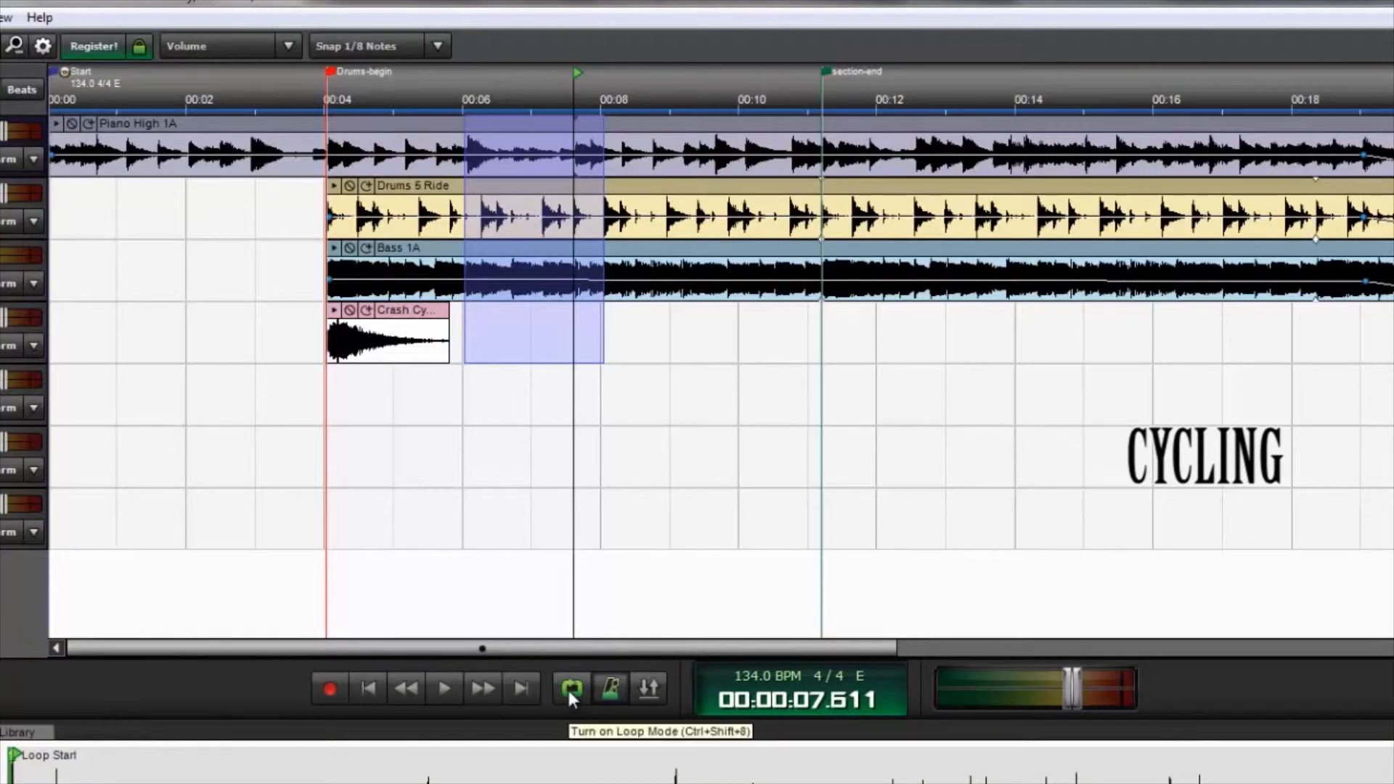
pyautogui.click(570, 687)
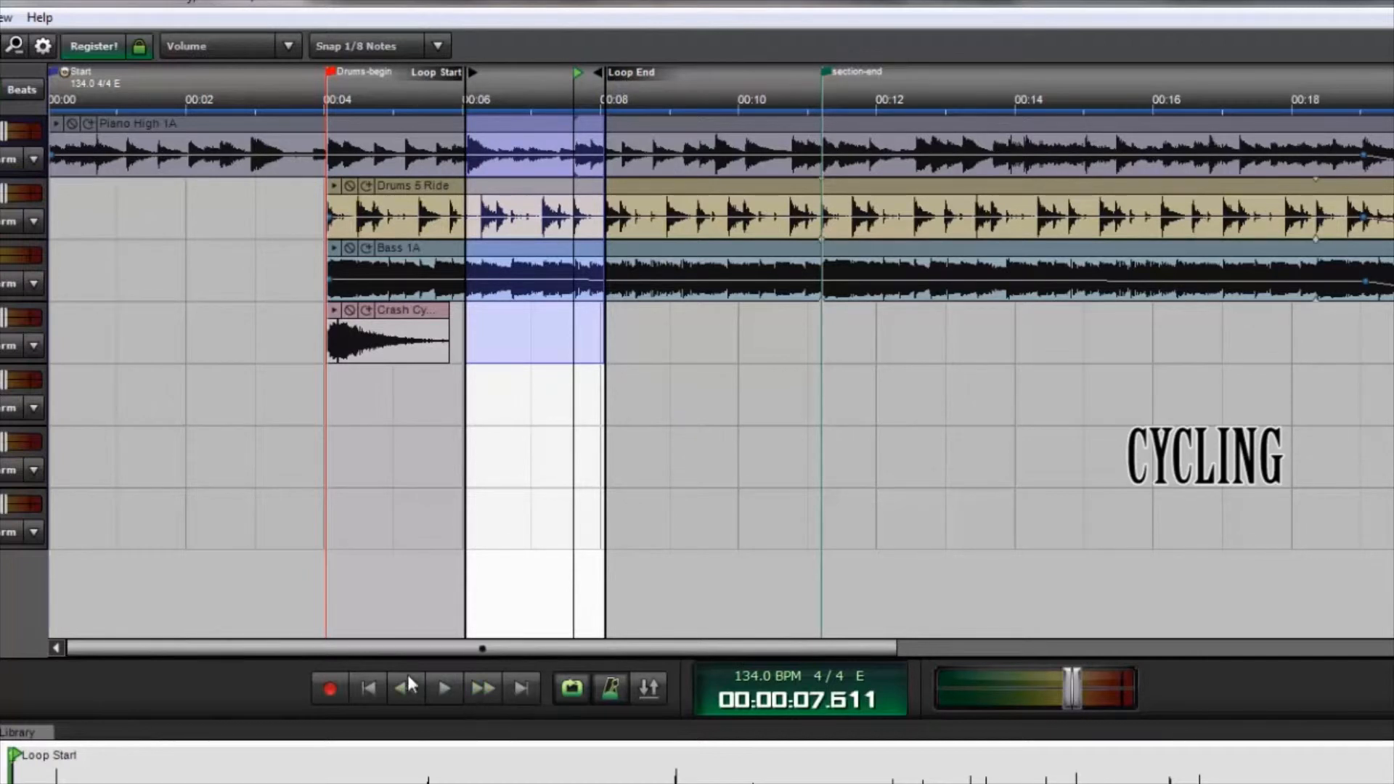
pyautogui.click(442, 686)
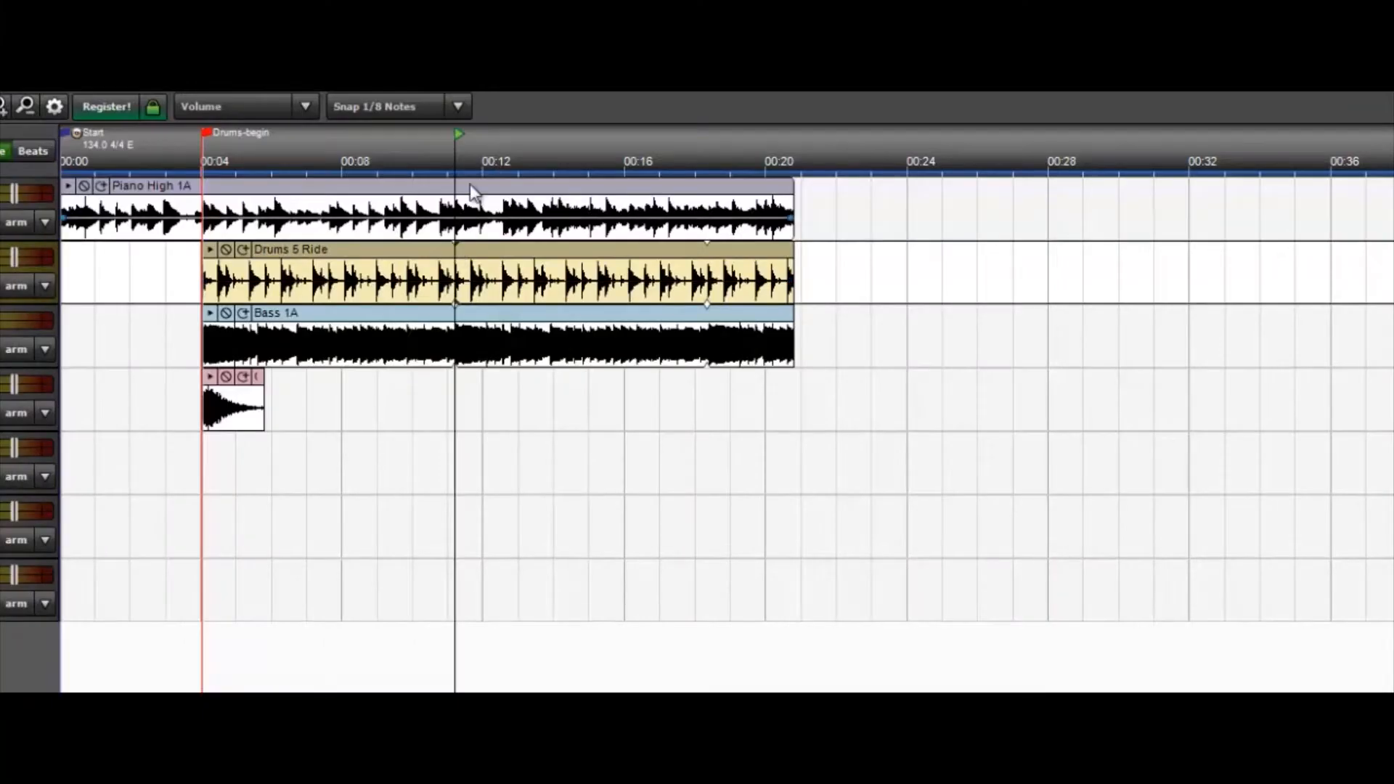
# - Add a dark green marker titled section-end at the playhead, offset 11 s 194 ms, and play from that marker
pyautogui.rightClick(454, 137)
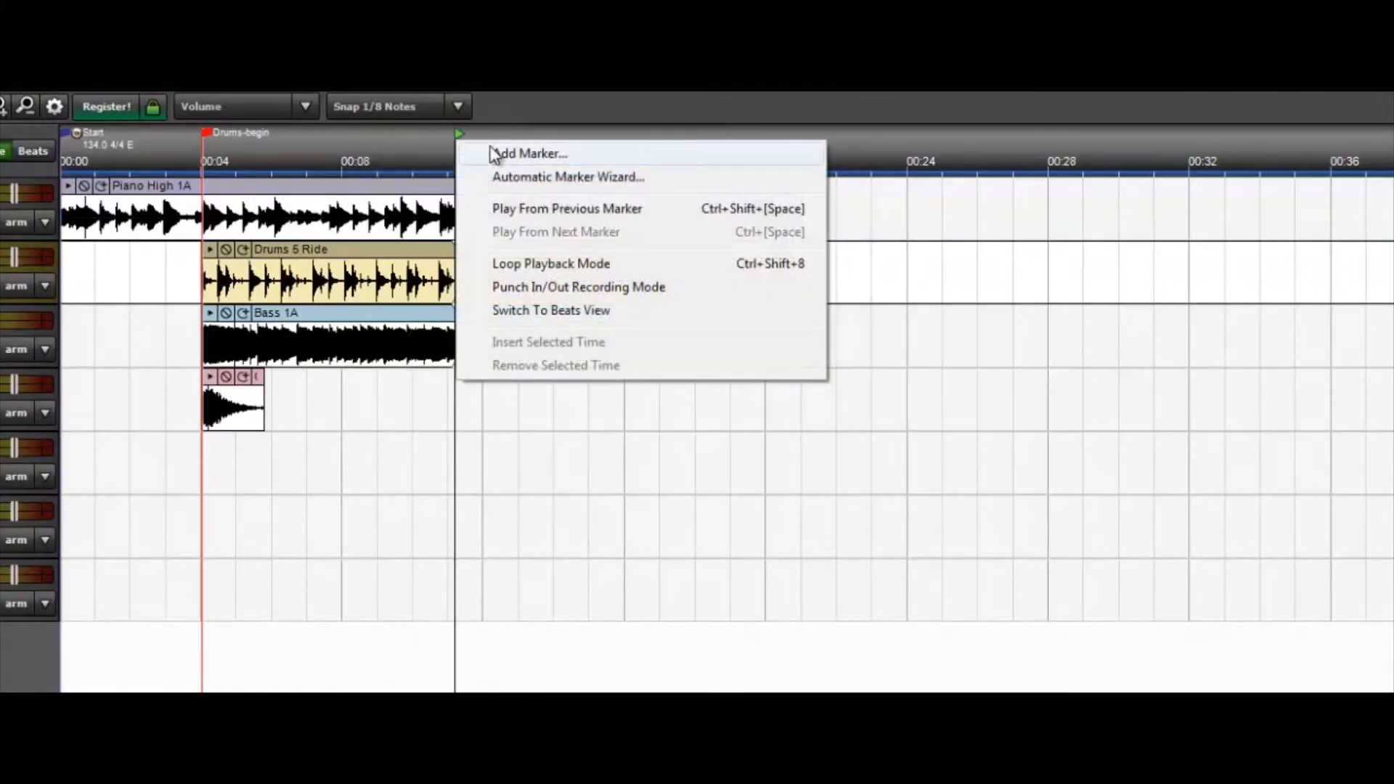
pyautogui.click(494, 153)
pyautogui.moveTo(679, 394); pyautogui.dragTo(543, 312)
pyautogui.write('section-end')
pyautogui.click(622, 451)
pyautogui.click(577, 614)
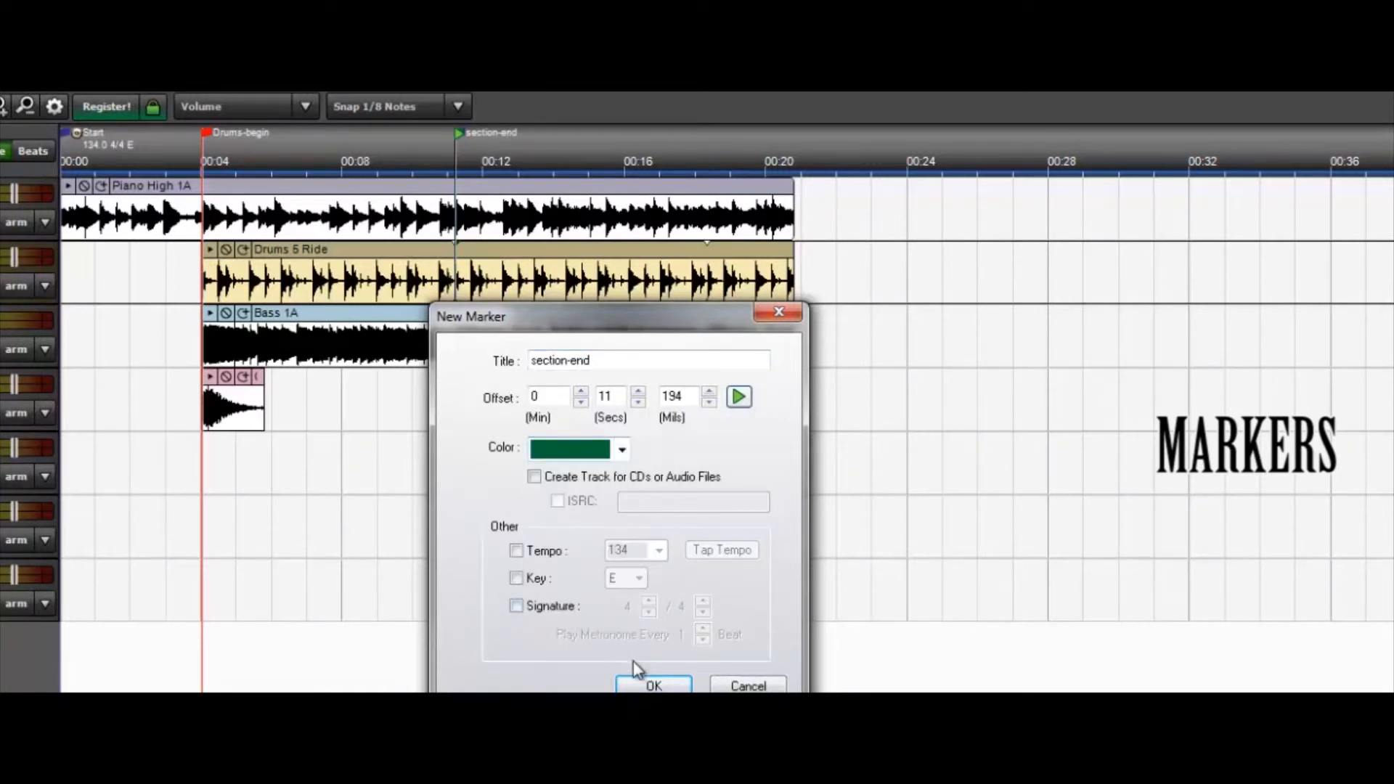
pyautogui.click(636, 684)
pyautogui.rightClick(460, 133)
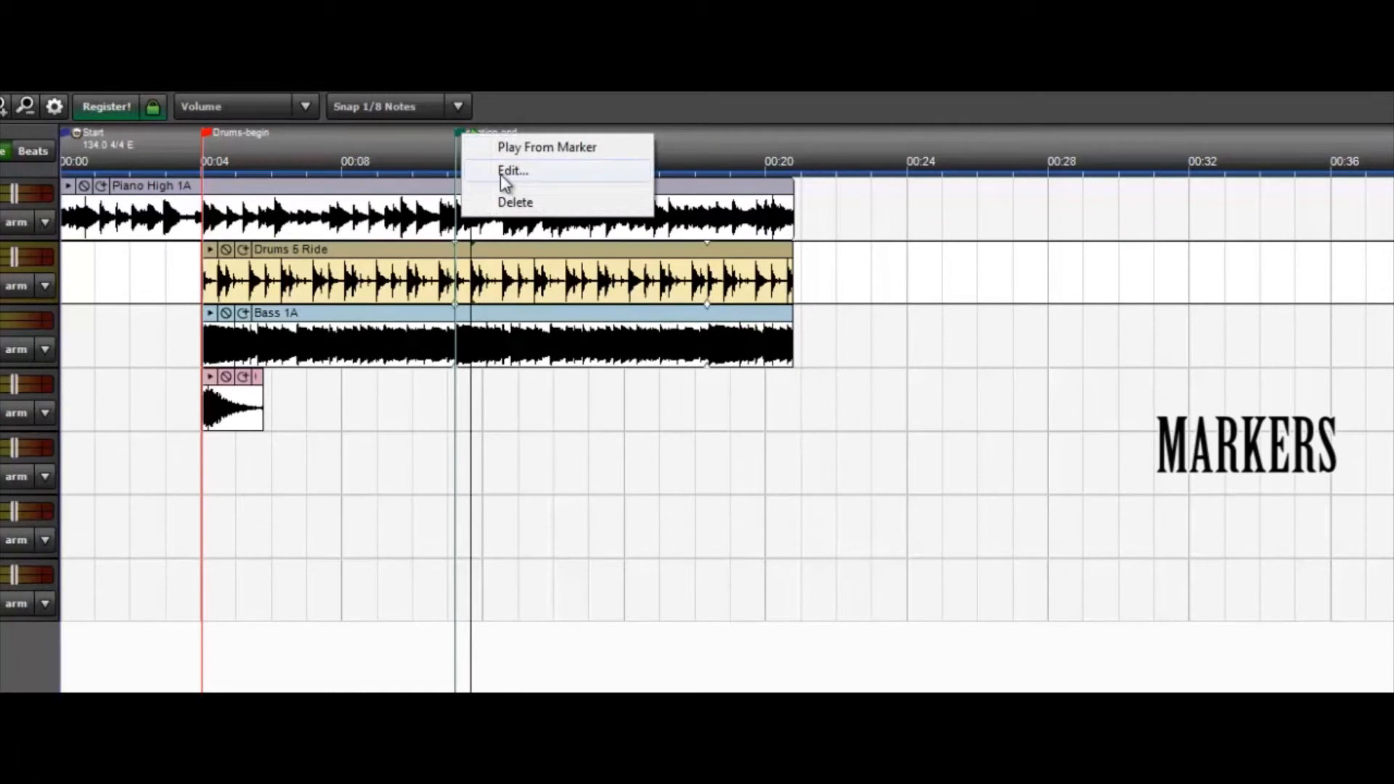
pyautogui.click(551, 146)
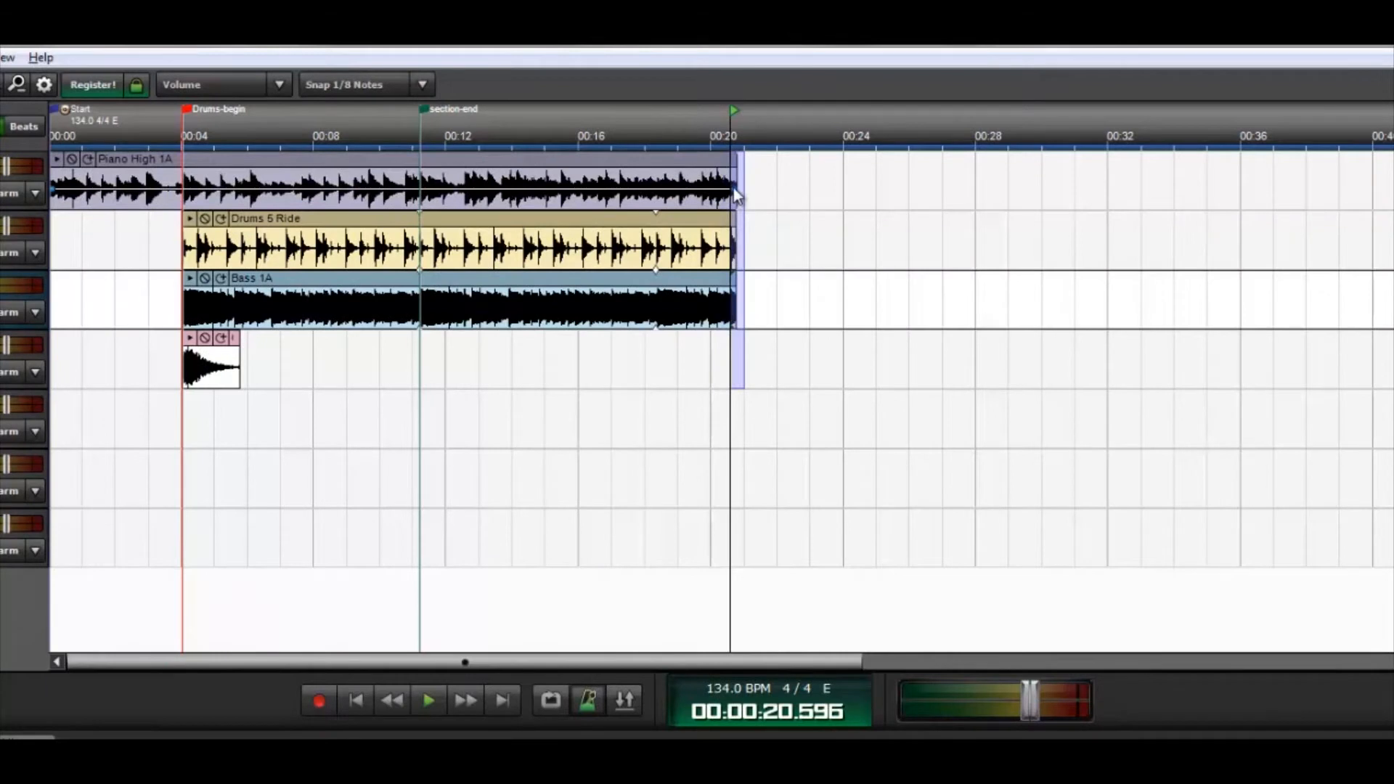
# - Select the ends of the piano, drums and bass clips from about 20 seconds onward and apply a Medium fade-out envelope
pyautogui.moveTo(735, 195); pyautogui.dragTo(715, 187)
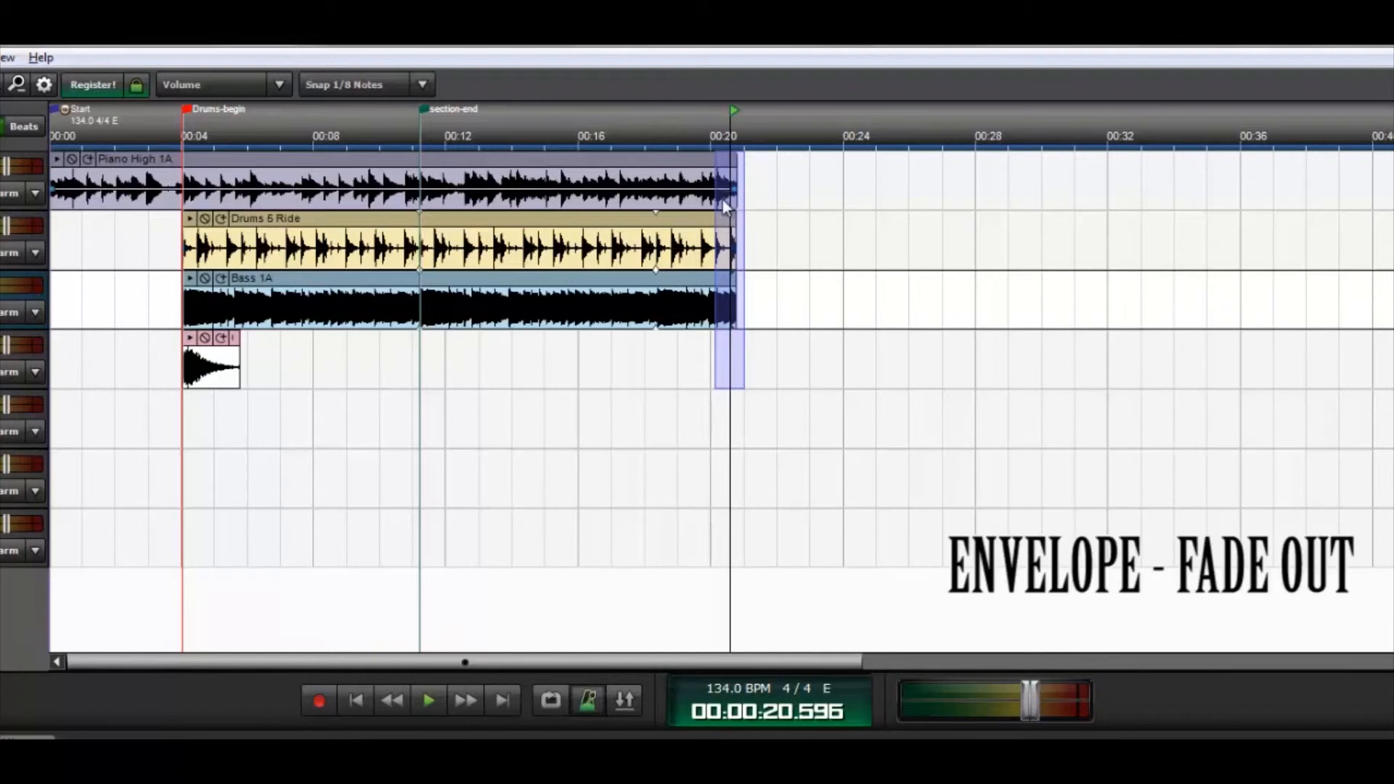
pyautogui.rightClick(724, 206)
pyautogui.moveTo(799, 282)
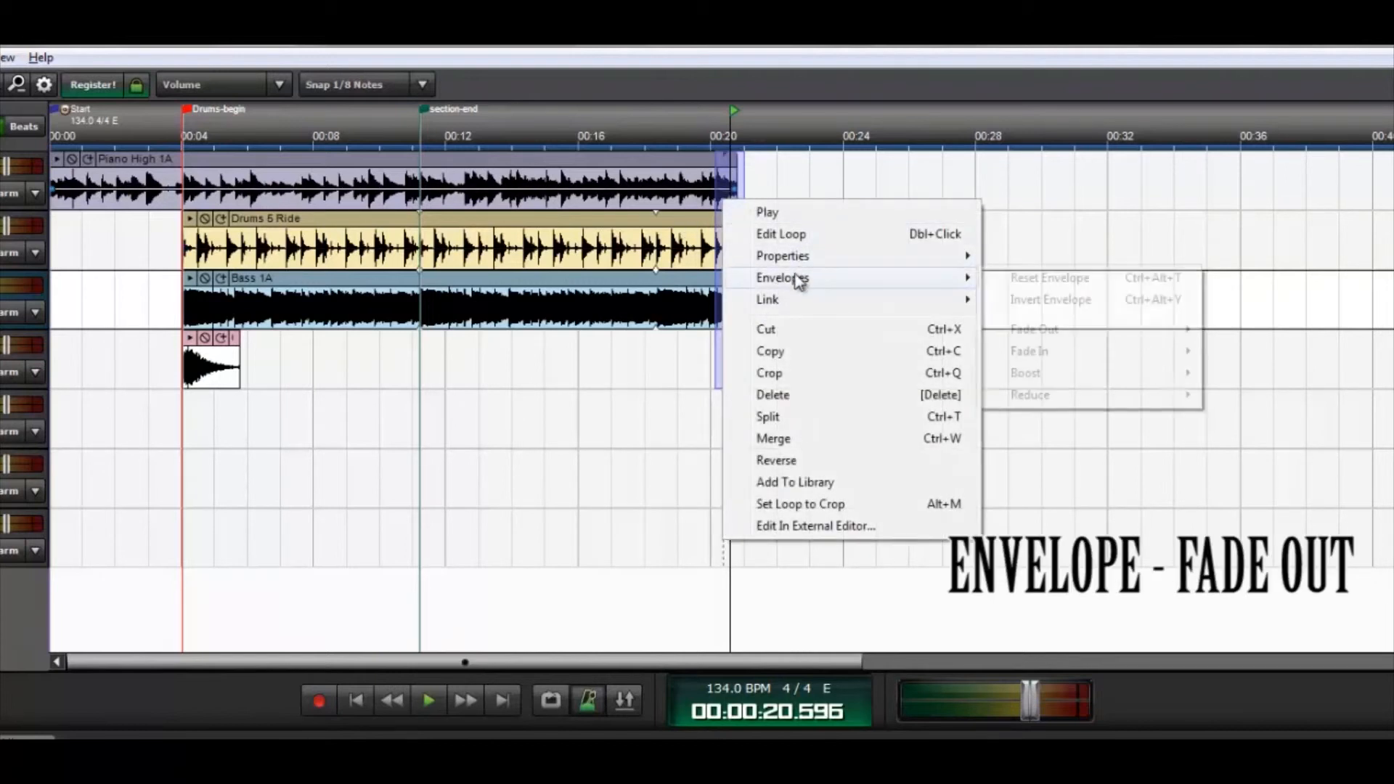
pyautogui.moveTo(1095, 328)
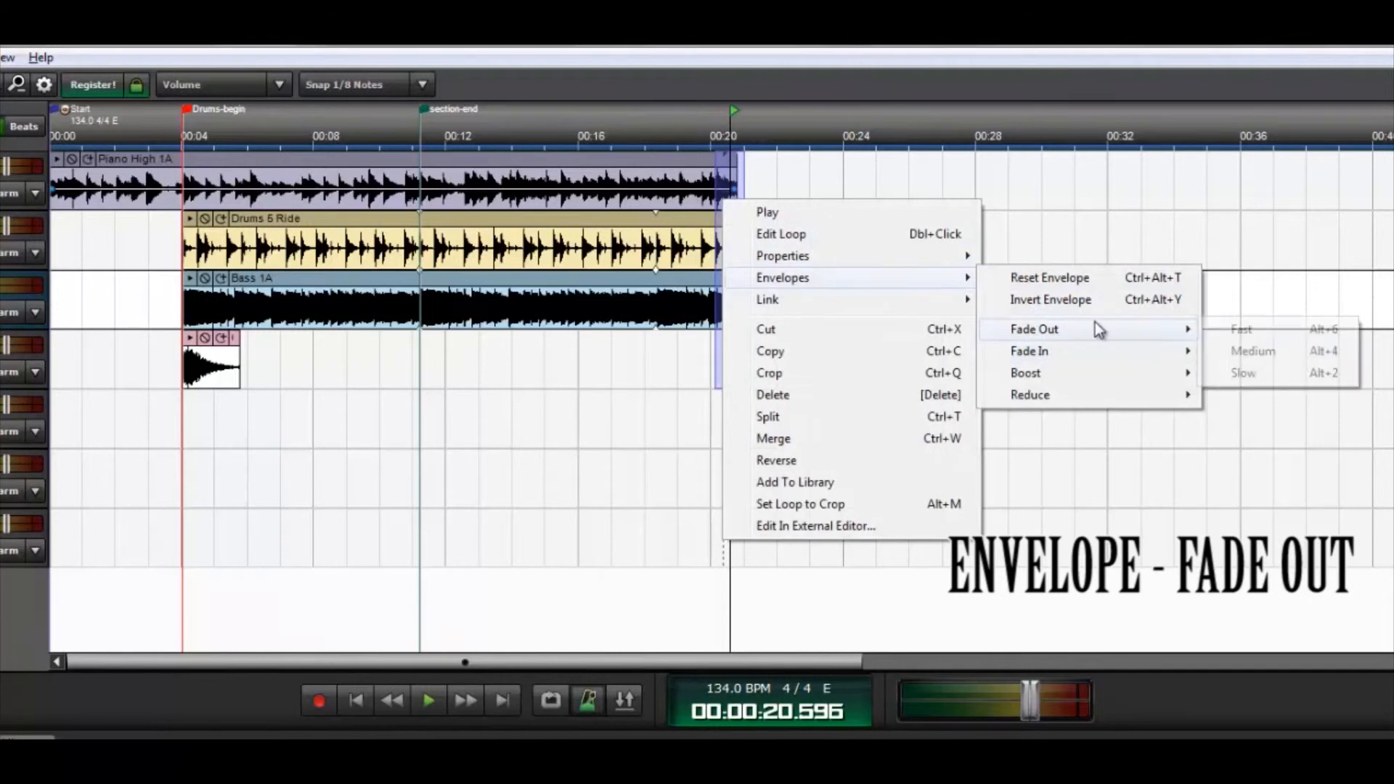
pyautogui.click(1248, 358)
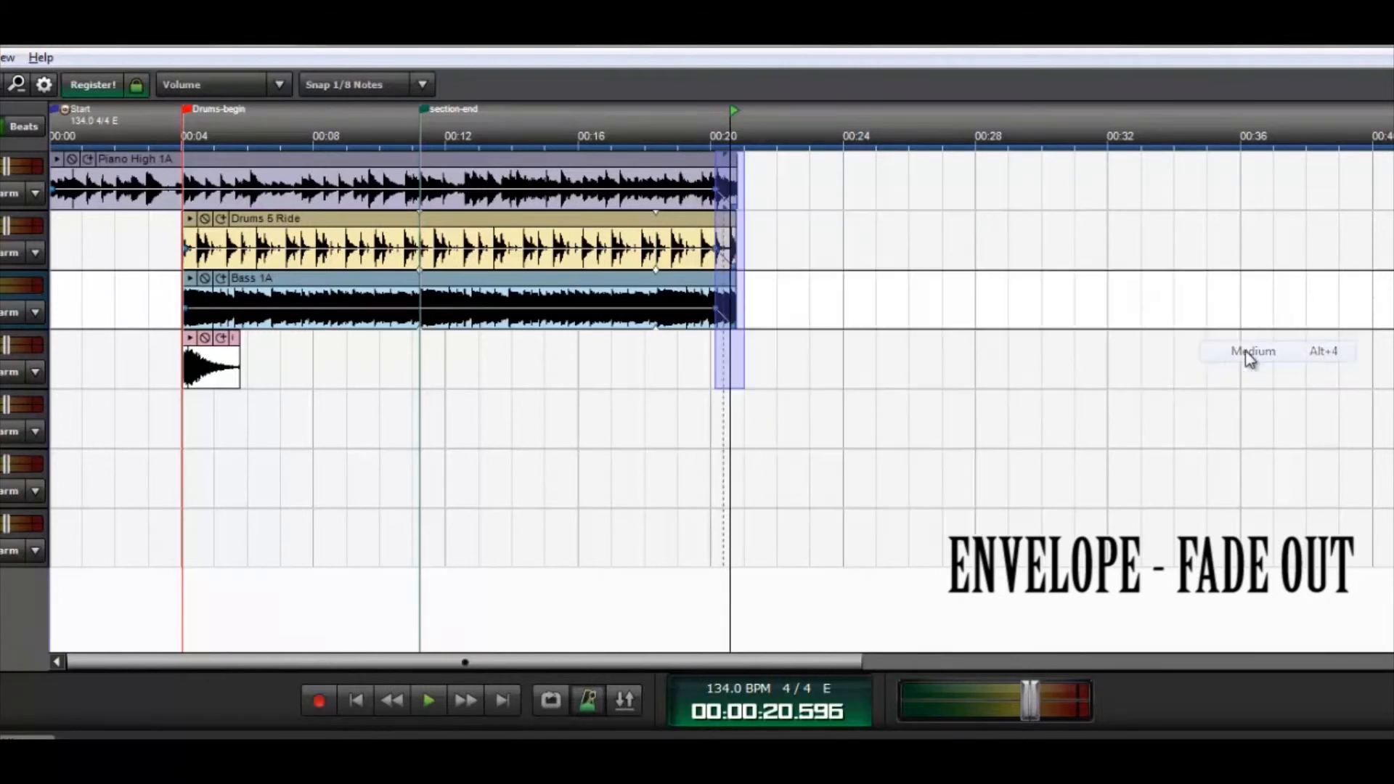
pyautogui.click(772, 225)
pyautogui.scroll(3, 743, 227)
pyautogui.scroll(-2, 744, 227)
pyautogui.scroll(2, 743, 226)
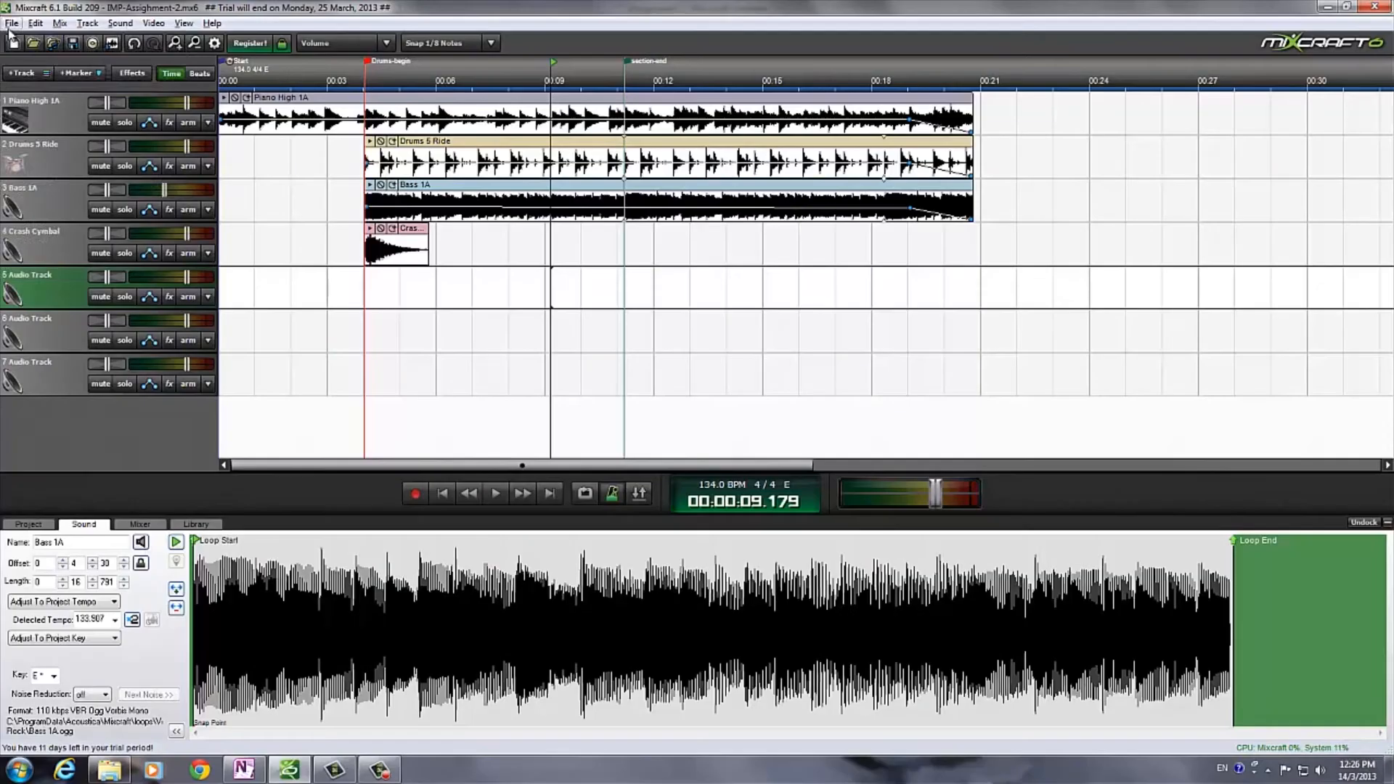
# - Mix down the project to an MP3 file named Assignment-2 in the Assignment2 folder
pyautogui.click(12, 23)
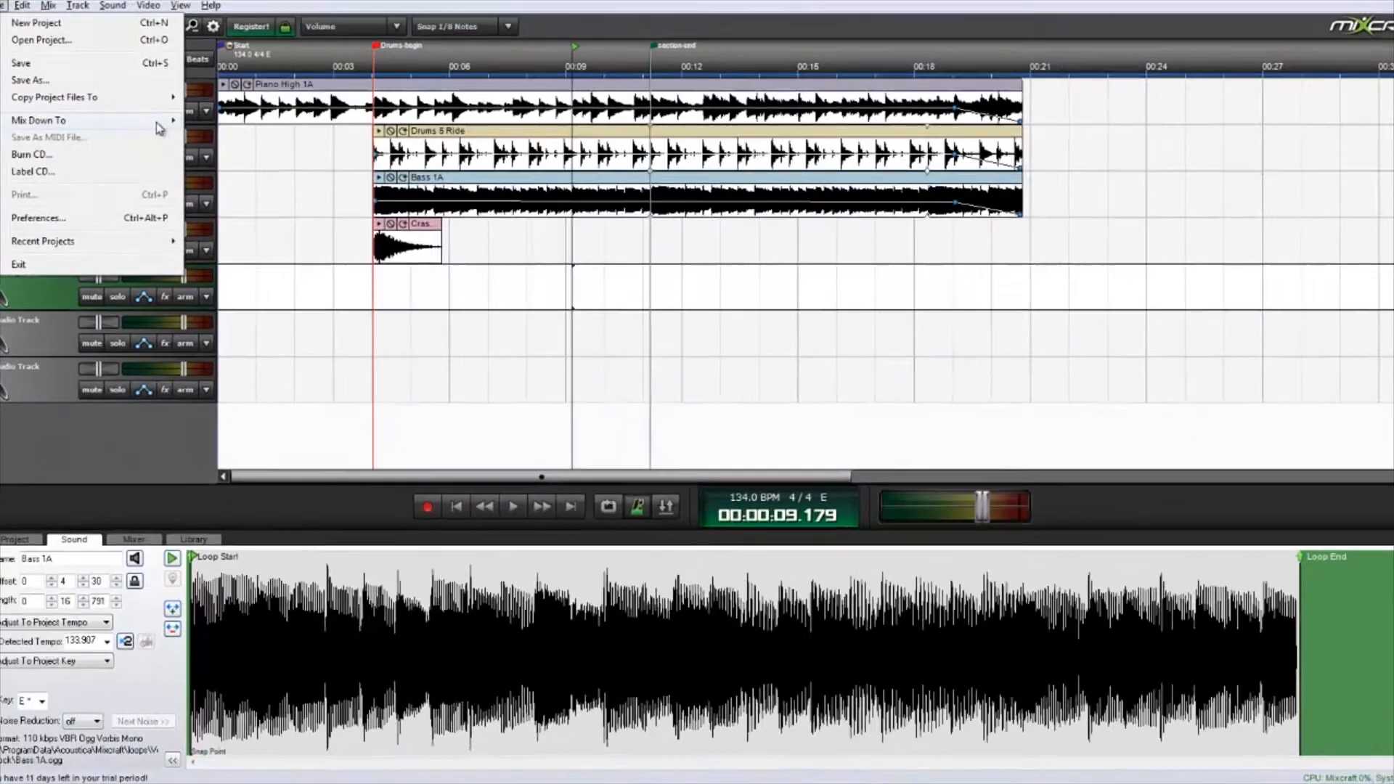
pyautogui.moveTo(109, 131)
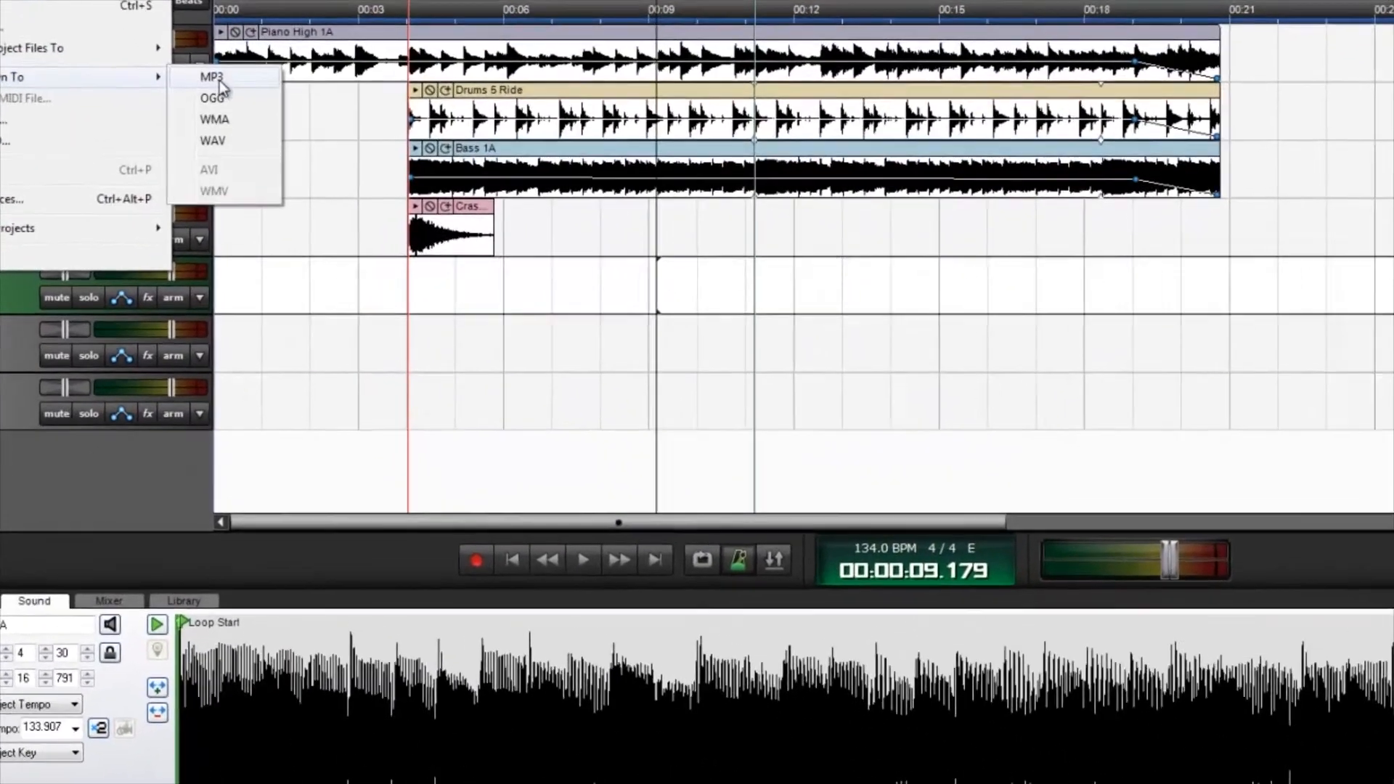
pyautogui.click(217, 132)
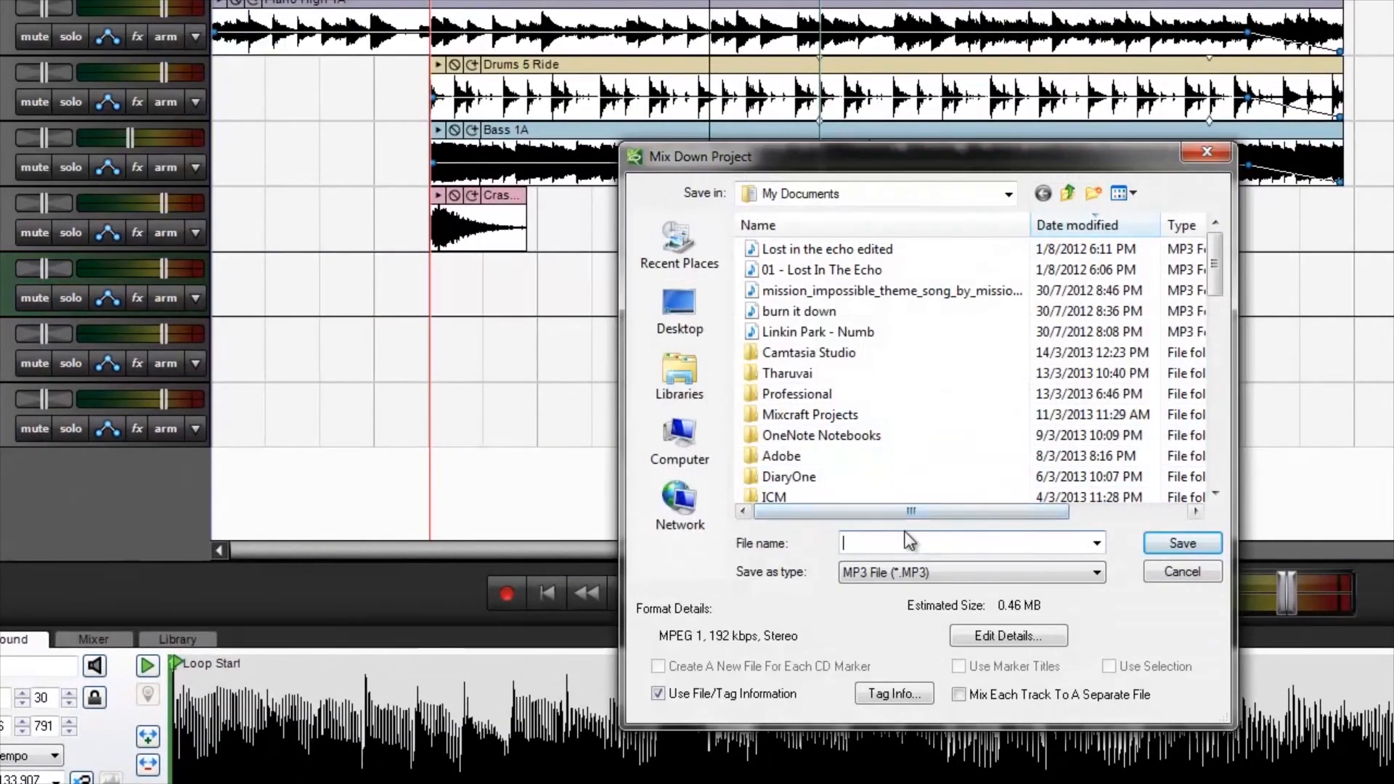
pyautogui.write('Assignment')
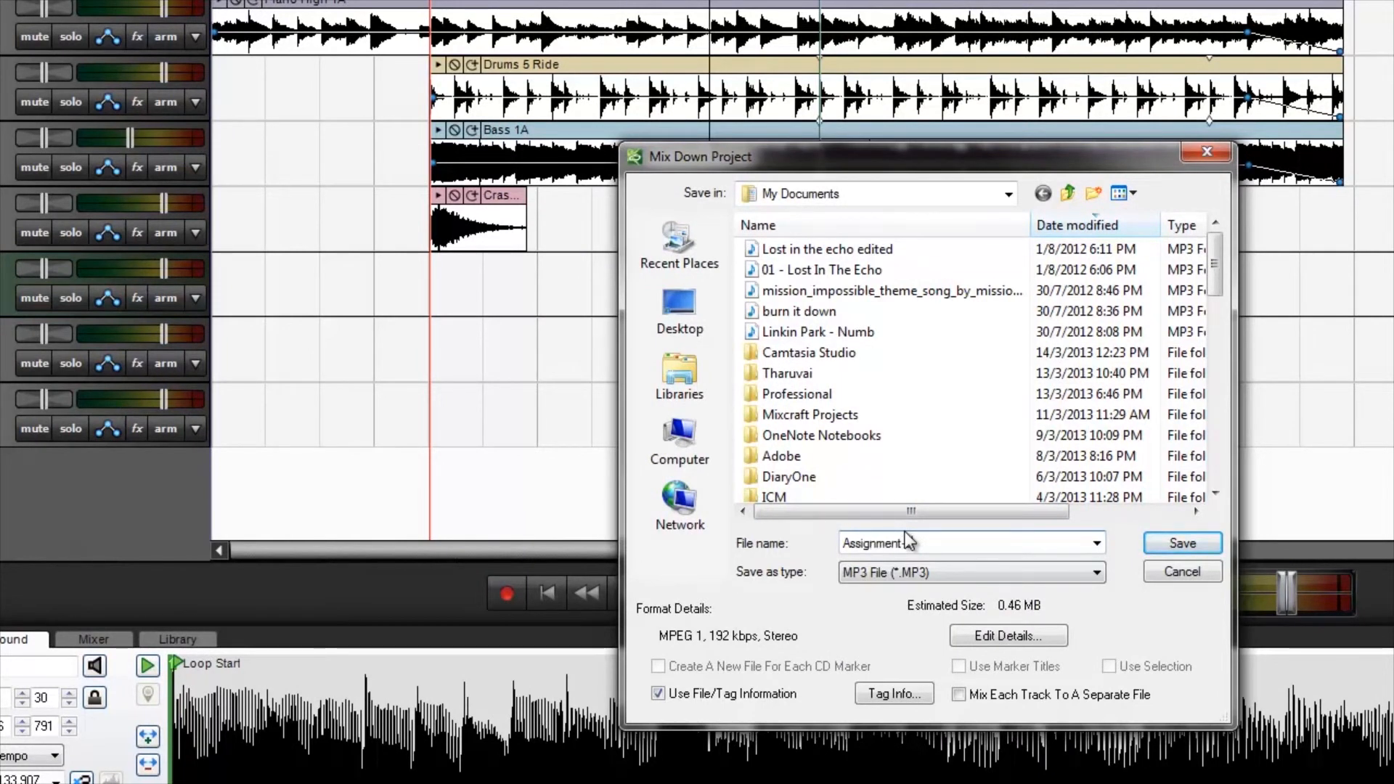
pyautogui.write('-2')
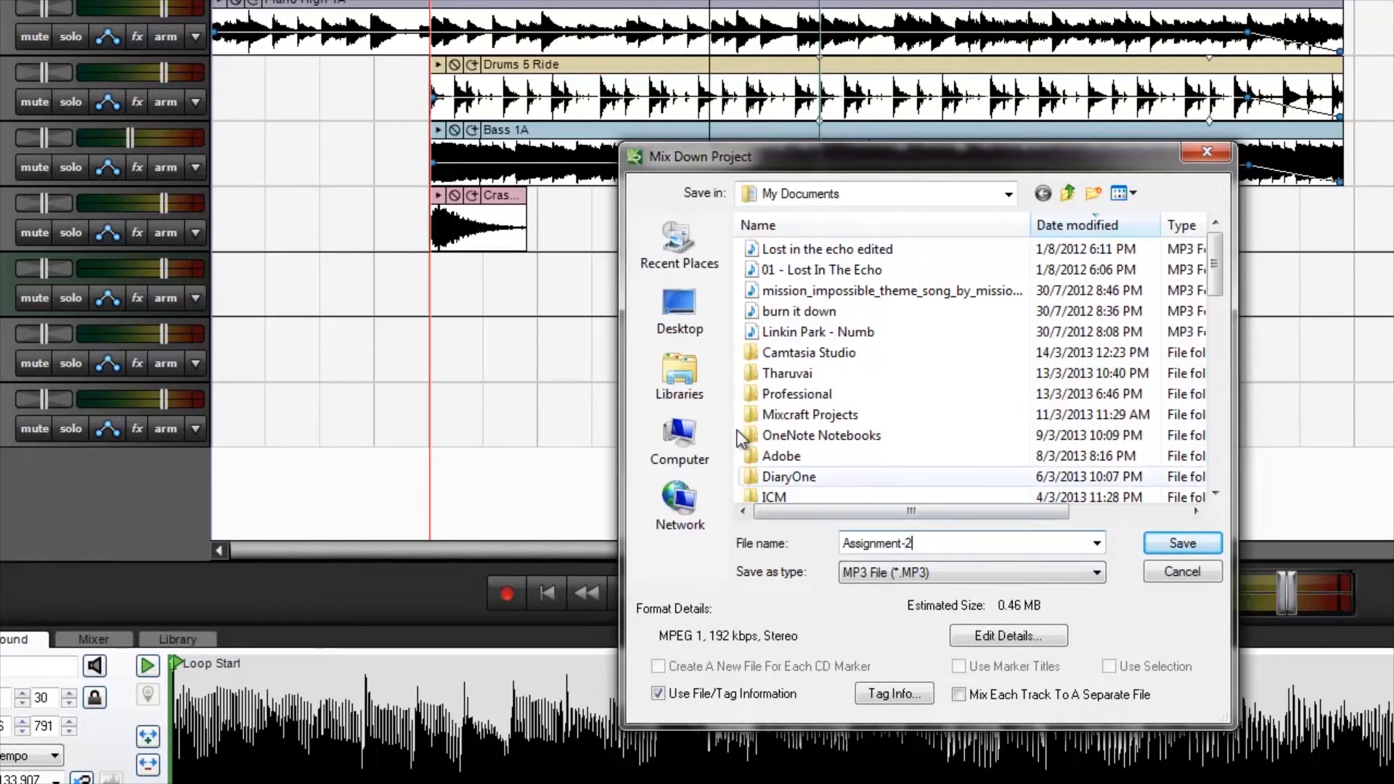
pyautogui.click(685, 372)
pyautogui.doubleClick(991, 246)
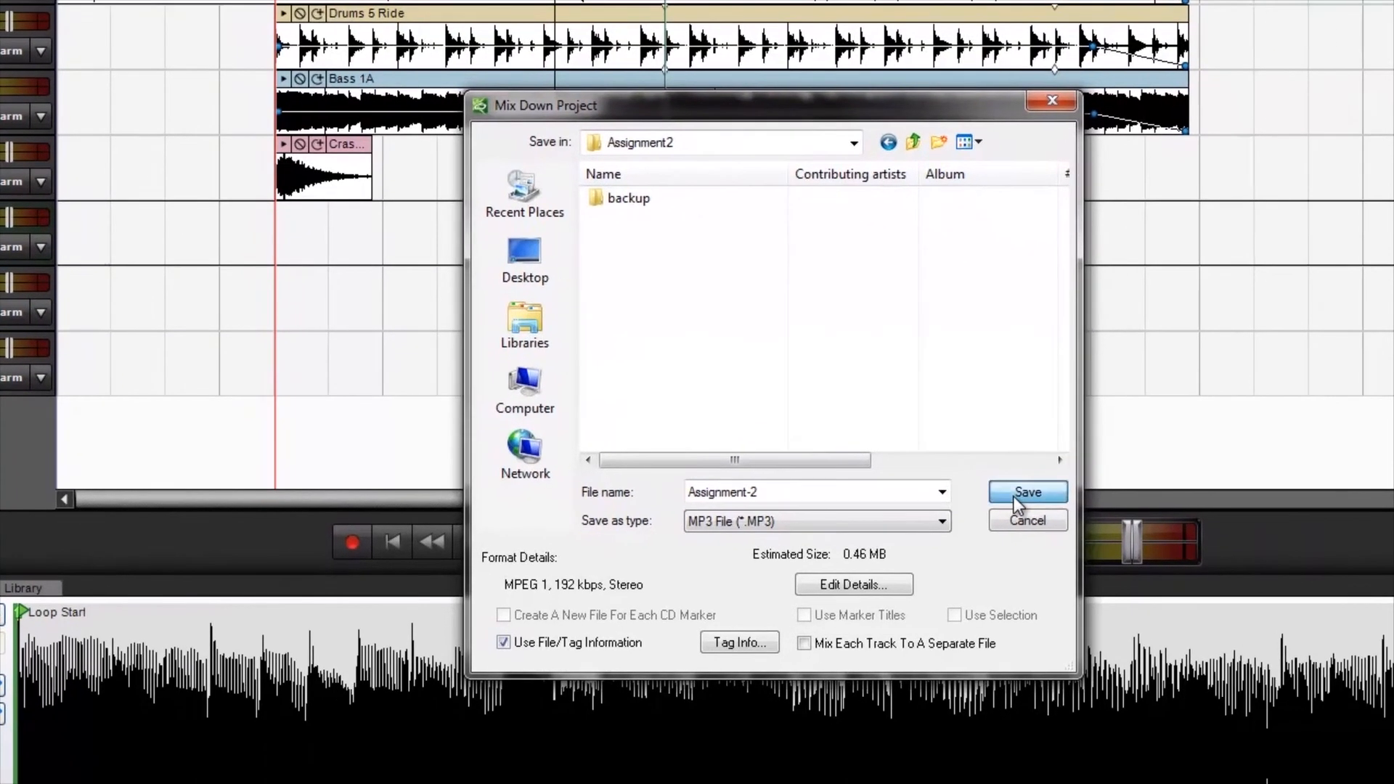
pyautogui.click(1013, 493)
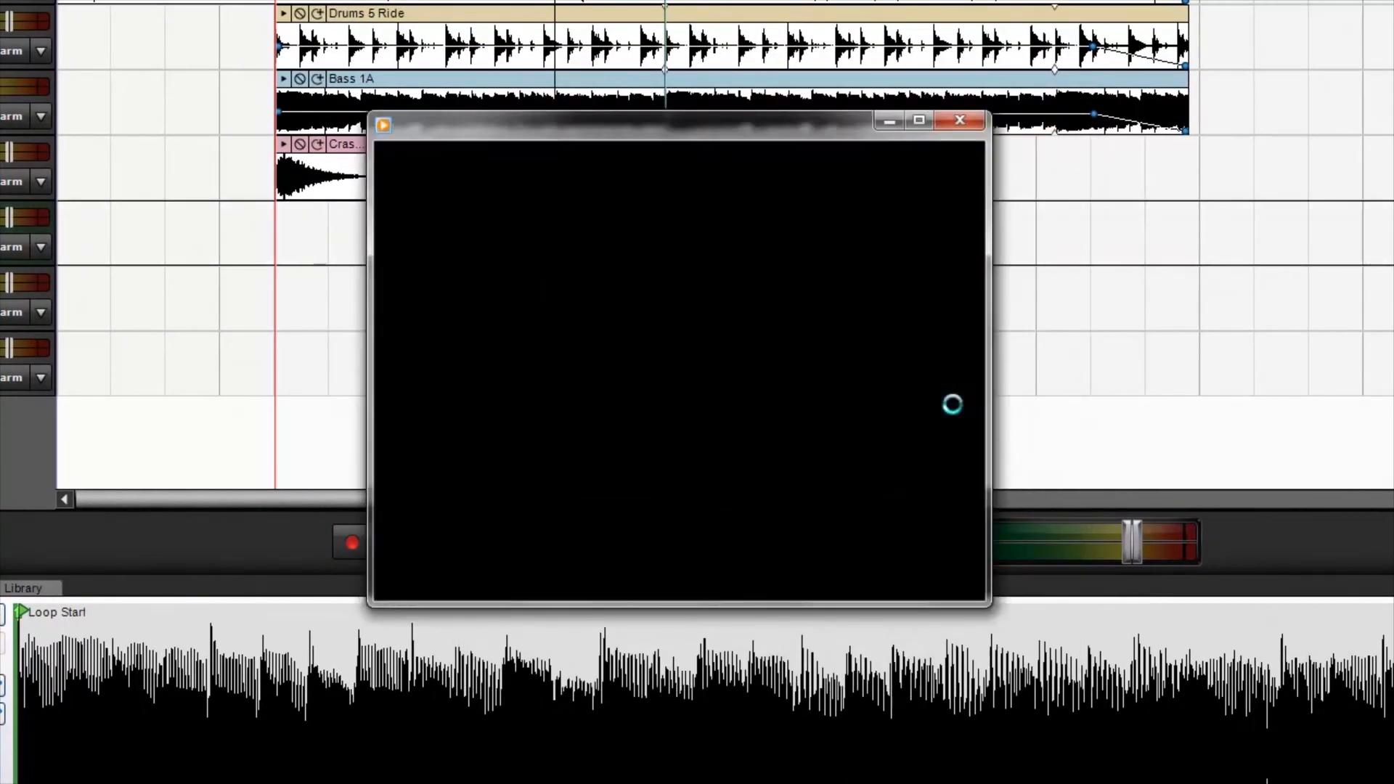